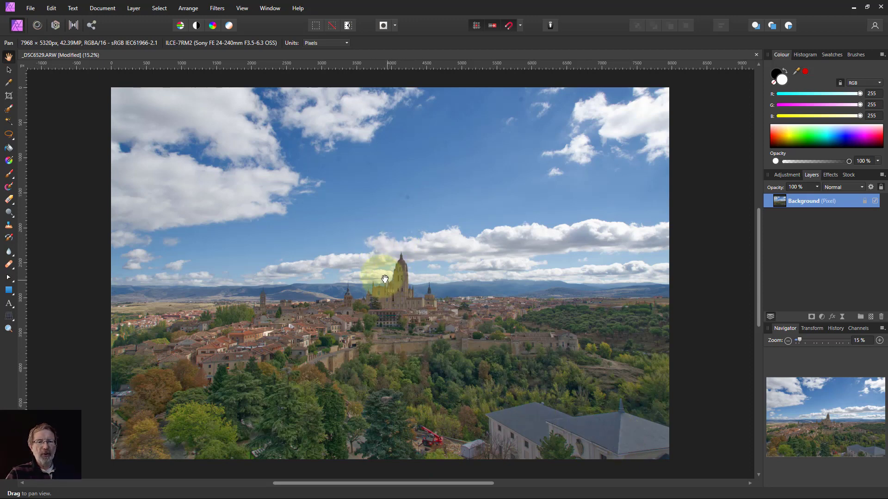
# Crop the photo to a 7334 × 2640 px panoramic strip, removing most sky and foreground roofs.
pyautogui.click(9, 95)
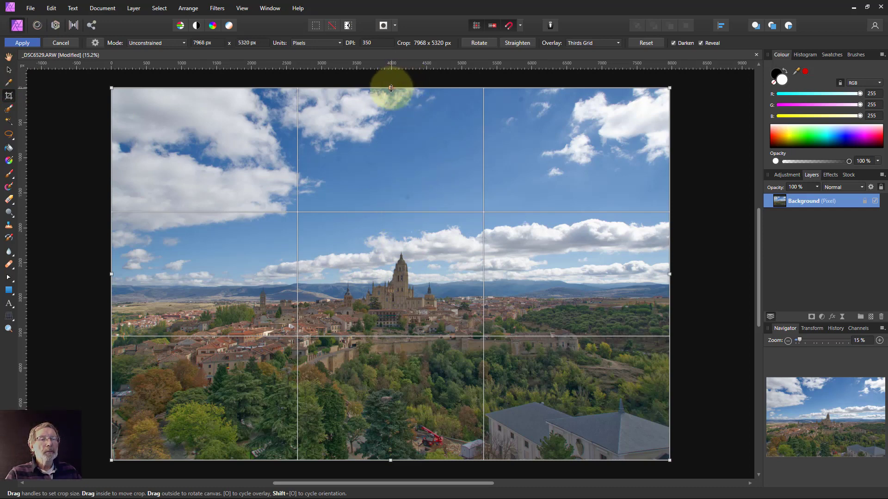
pyautogui.moveTo(391, 88); pyautogui.dragTo(411, 212)
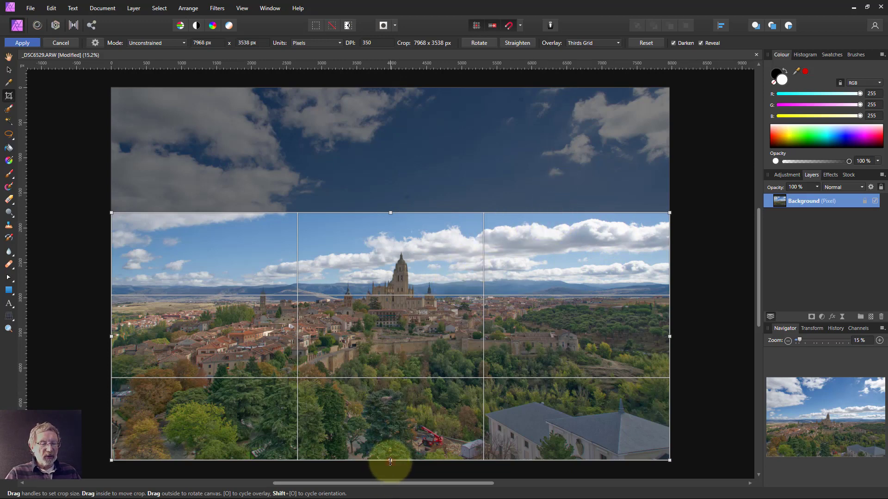
pyautogui.moveTo(390, 460); pyautogui.dragTo(390, 397)
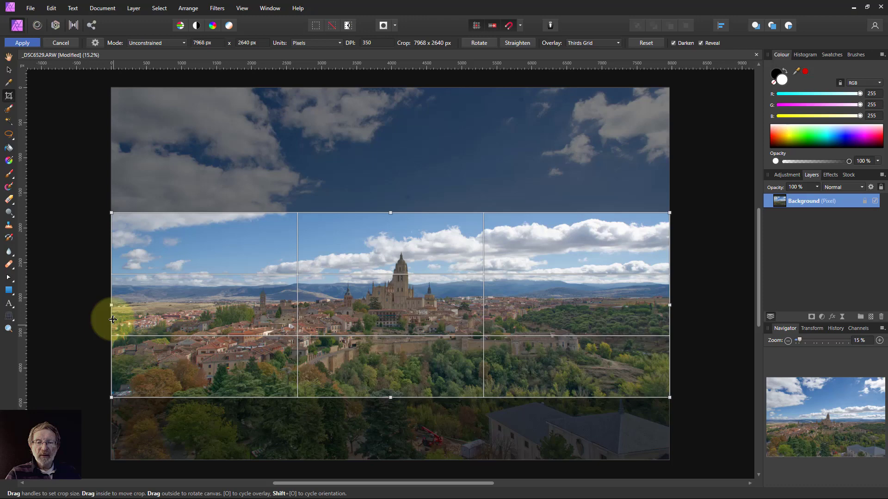
pyautogui.moveTo(113, 307); pyautogui.dragTo(125, 306)
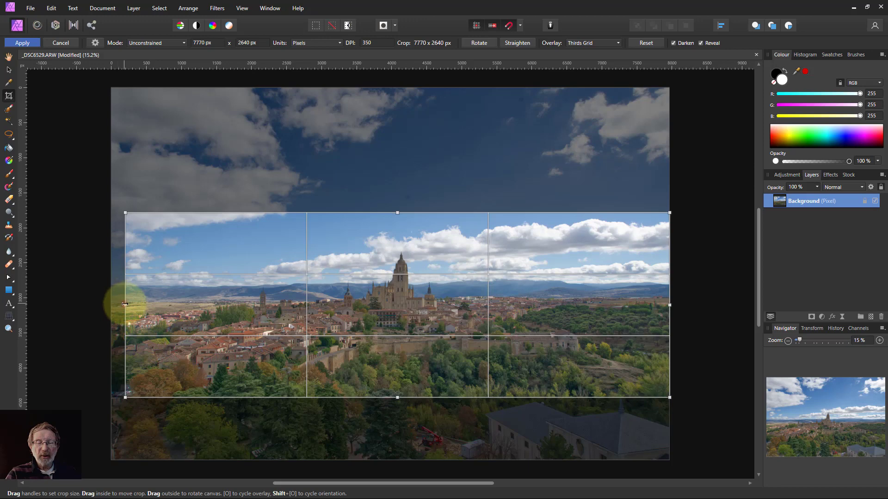
pyautogui.moveTo(125, 304); pyautogui.dragTo(151, 306)
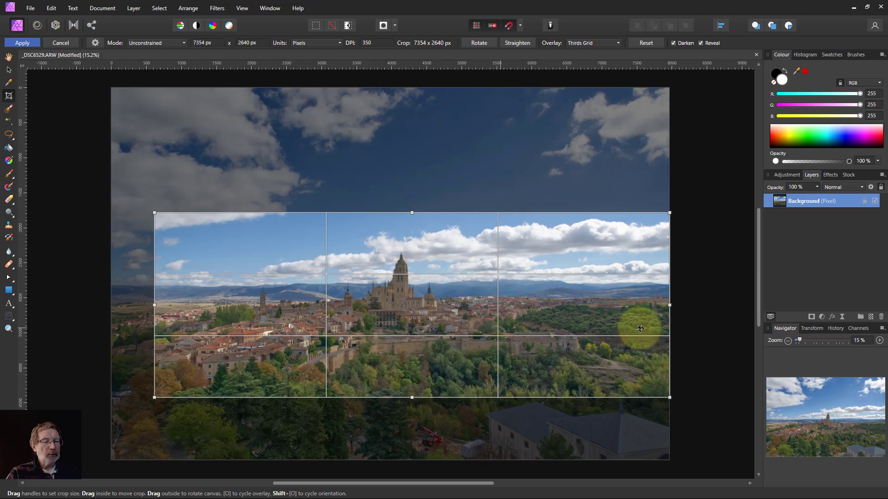
pyautogui.moveTo(666, 306); pyautogui.dragTo(659, 304)
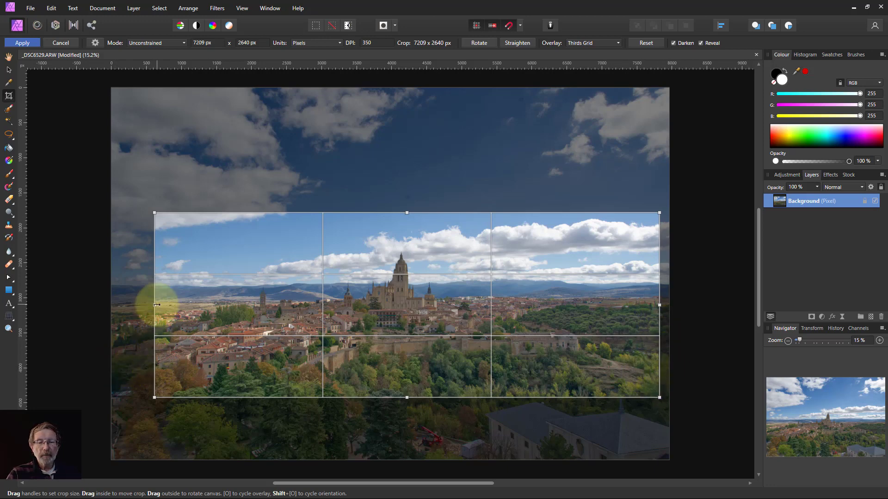
pyautogui.moveTo(155, 304); pyautogui.dragTo(146, 304)
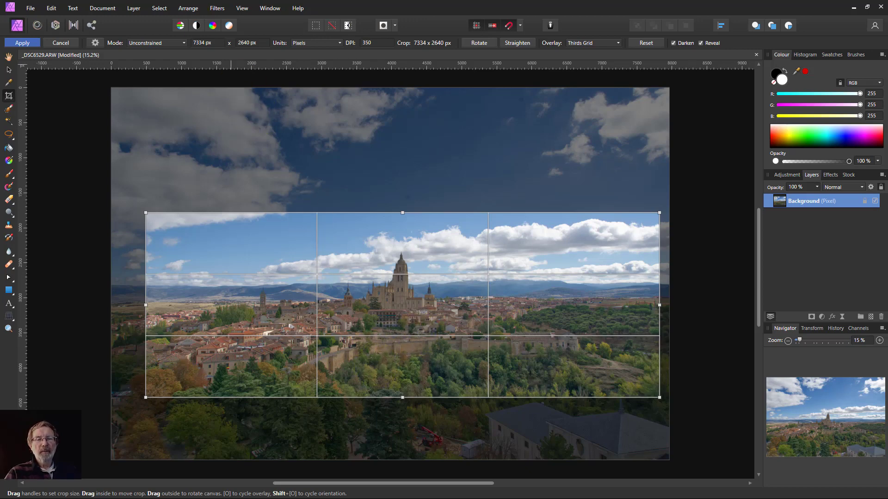
pyautogui.click(22, 42)
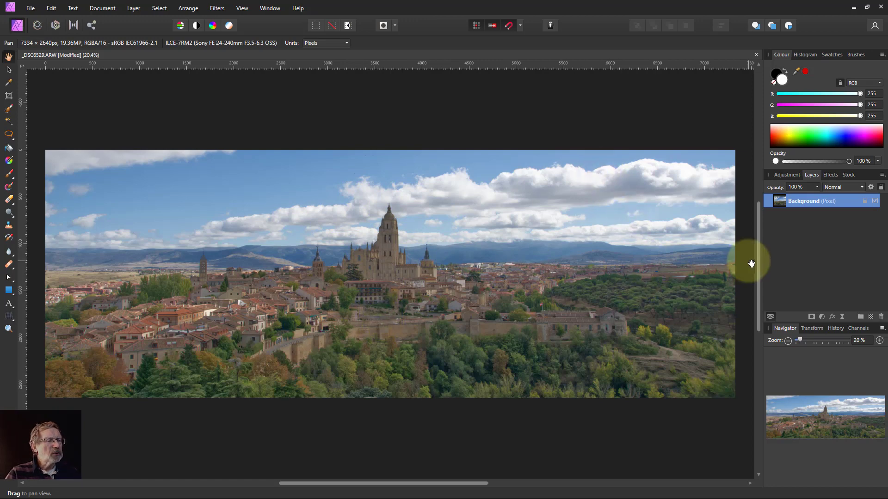
pyautogui.click(842, 318)
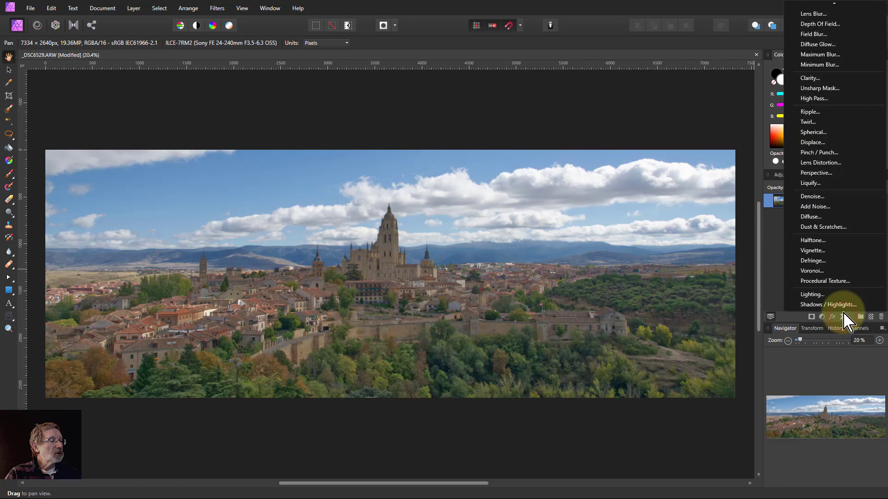
pyautogui.click(813, 88)
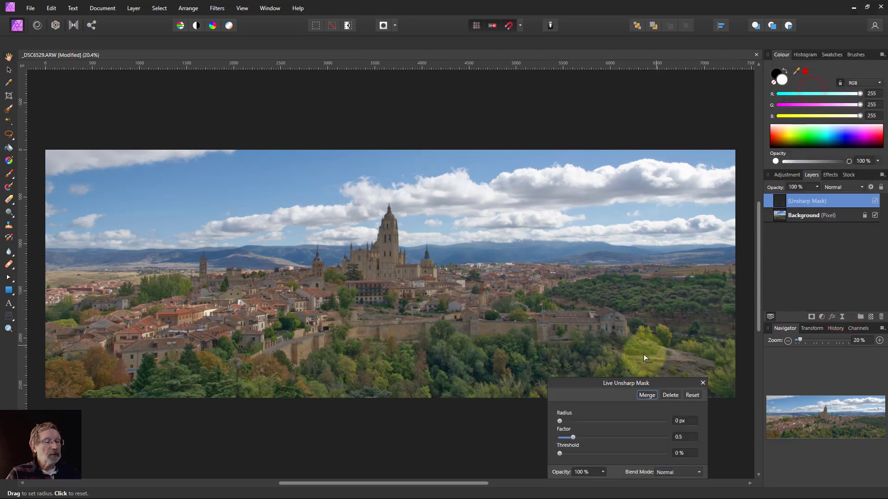
pyautogui.moveTo(561, 421); pyautogui.dragTo(741, 423)
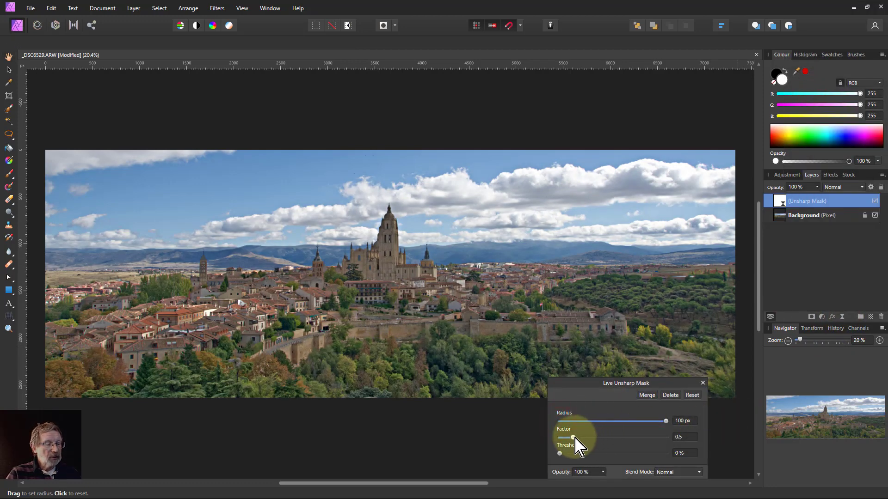
pyautogui.moveTo(572, 437); pyautogui.dragTo(675, 445)
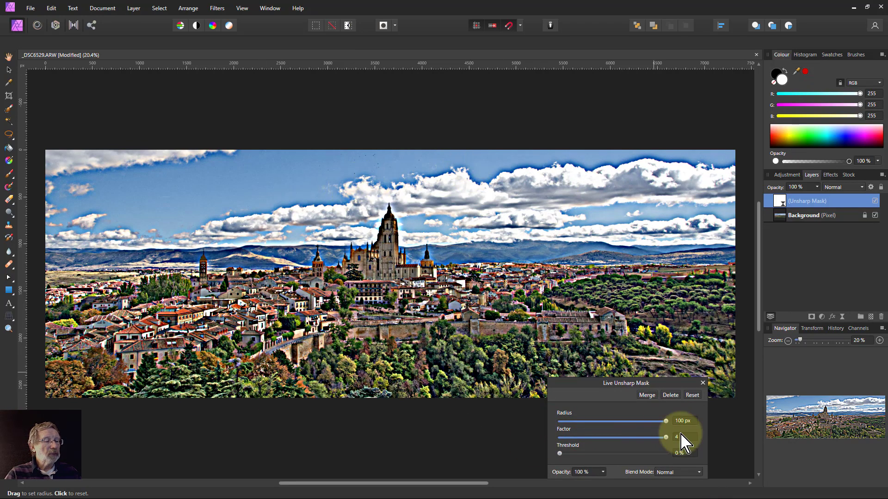
pyautogui.click(669, 395)
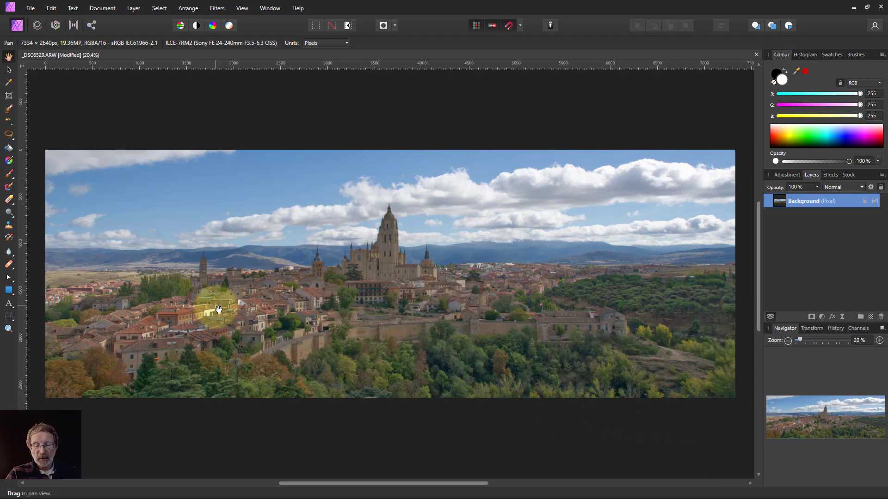
# Zoom in on the rooftops and apply the Chromatic Aberration filter to remove red and cyan fringing.
pyautogui.scroll(4, 219, 310)
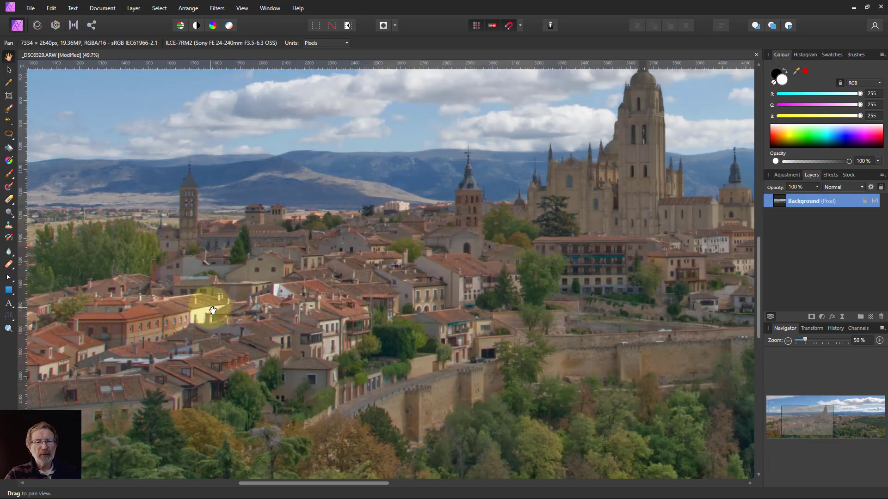
pyautogui.scroll(8, 212, 310)
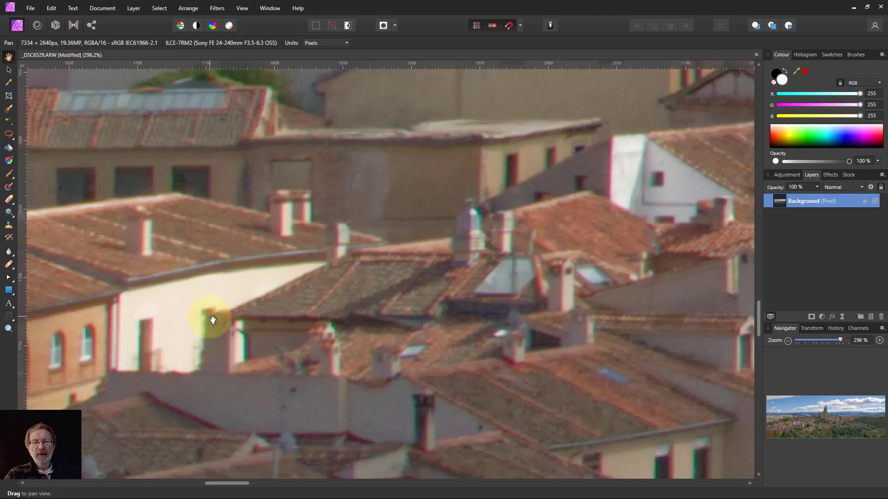
pyautogui.scroll(1, 213, 320)
pyautogui.scroll(2, 202, 354)
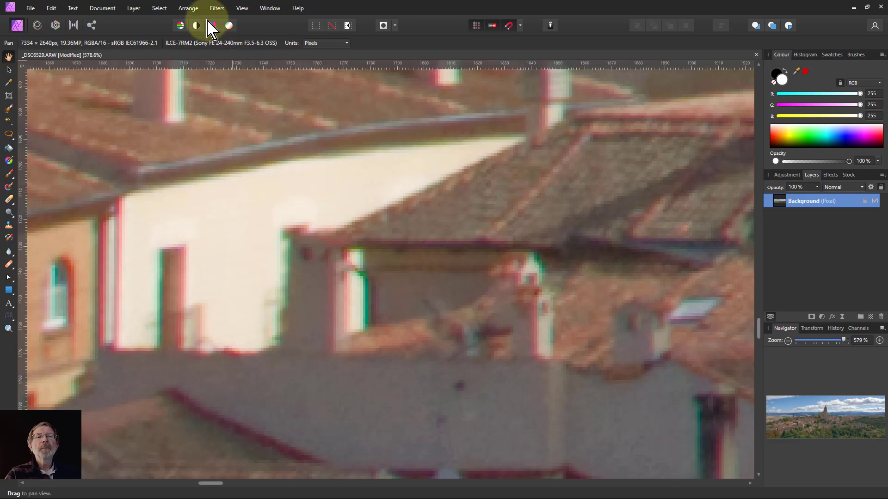
pyautogui.click(216, 9)
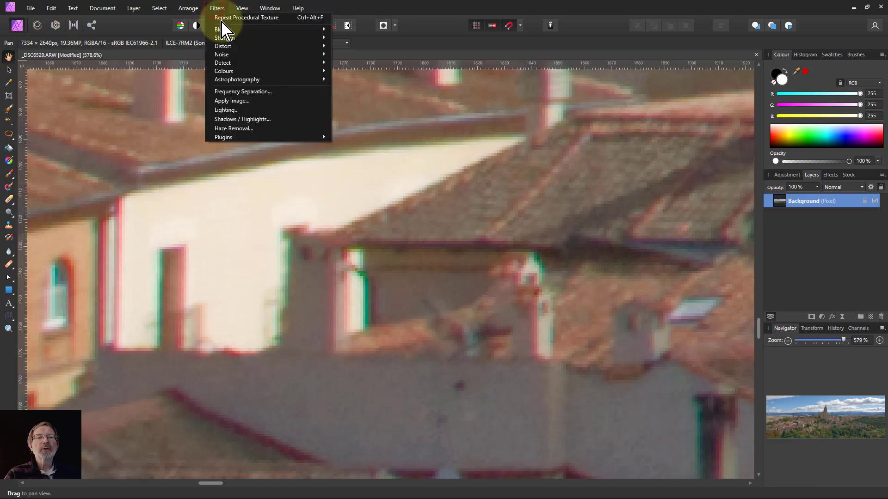
pyautogui.moveTo(224, 70)
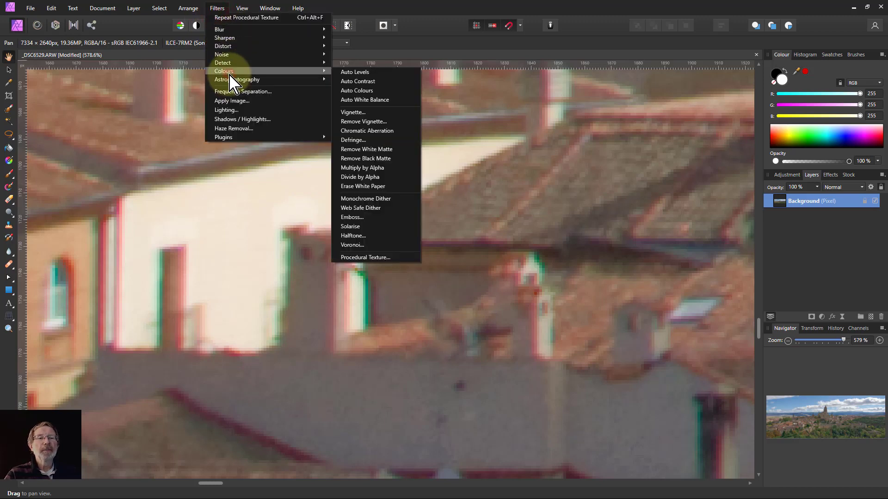
pyautogui.click(366, 131)
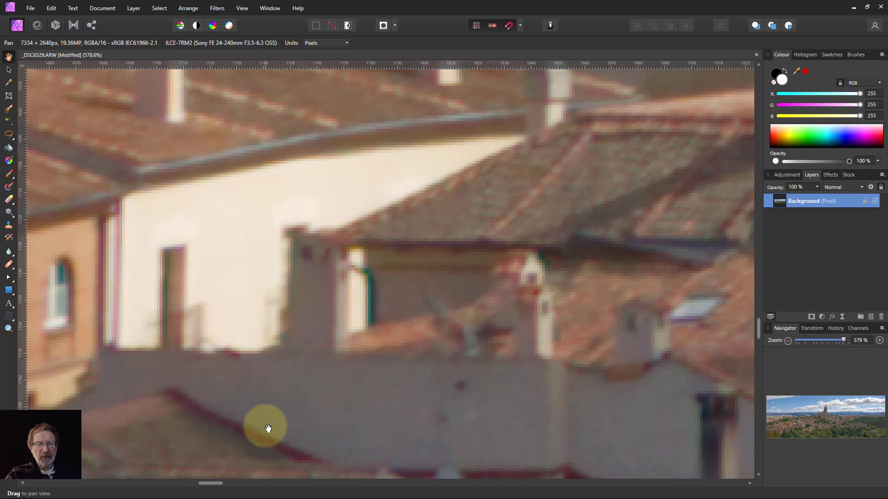
pyautogui.click(215, 9)
pyautogui.moveTo(331, 74)
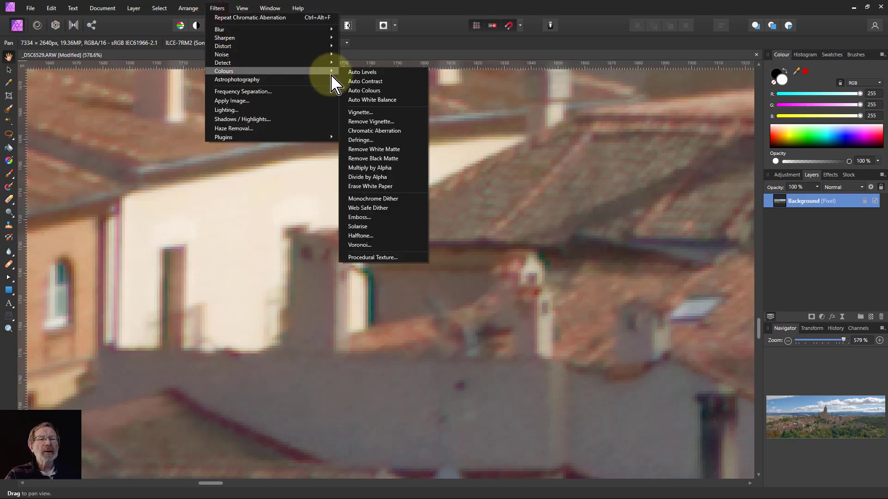
# Apply a Defringe filter with 60% tolerance and a 34.5 px radius.
pyautogui.click(361, 141)
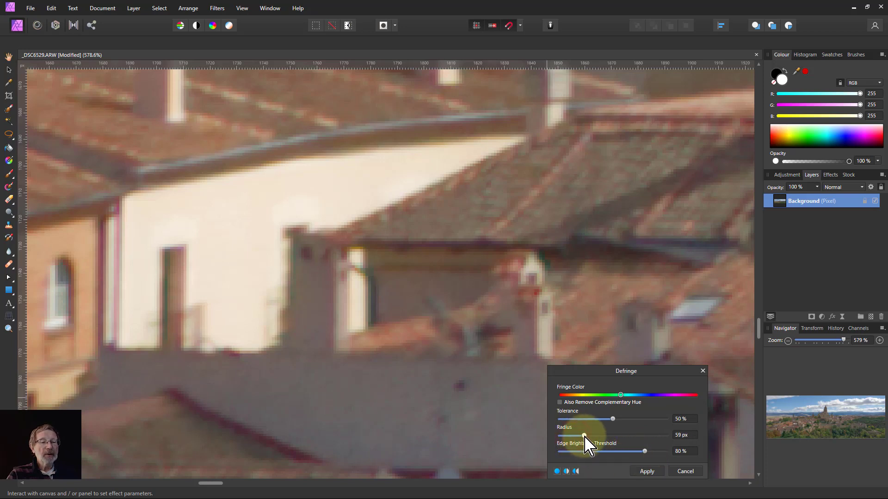
pyautogui.moveTo(584, 437); pyautogui.dragTo(623, 424)
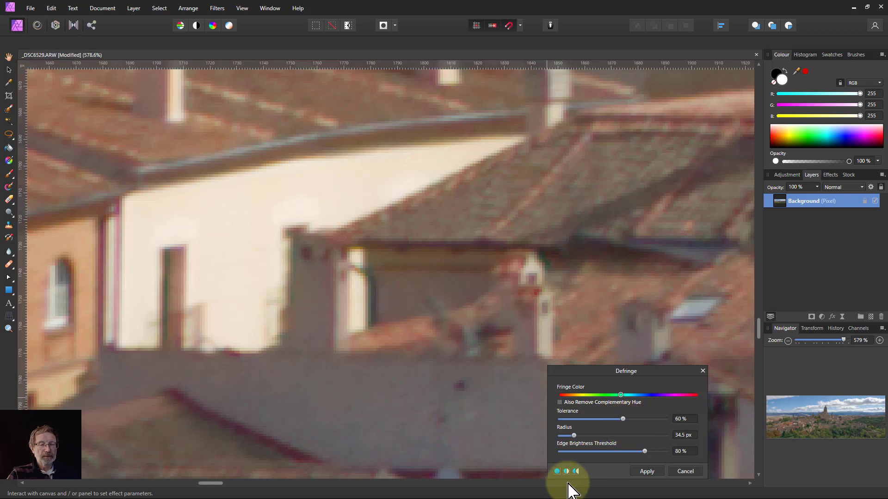
pyautogui.click(646, 471)
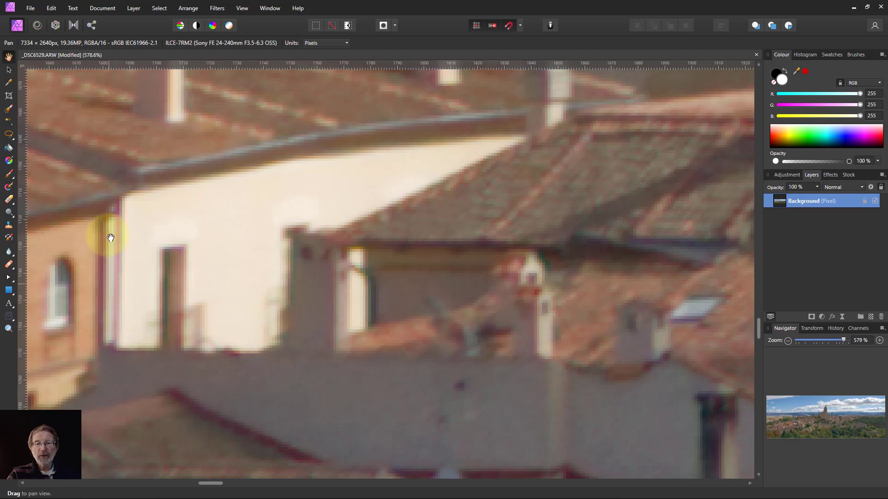
# Apply a magenta Defringe at 50% tolerance, 56.8 px radius and 23% edge brightness threshold.
pyautogui.click(216, 8)
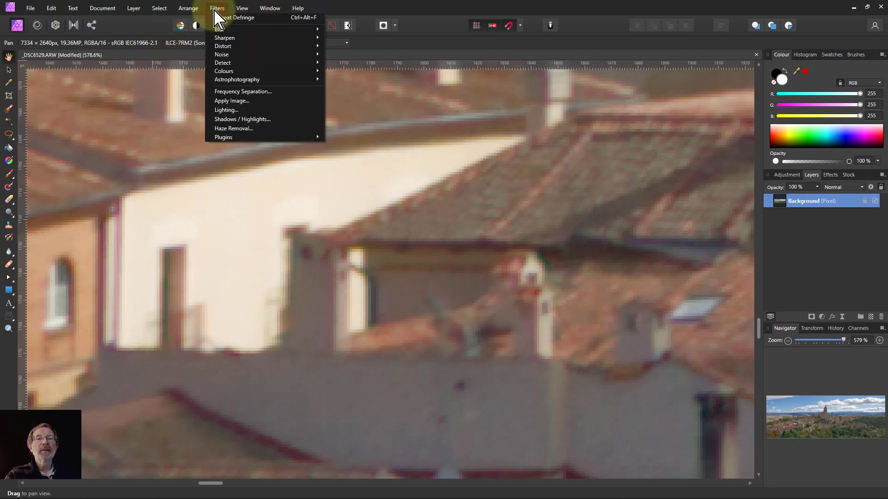
pyautogui.moveTo(245, 72)
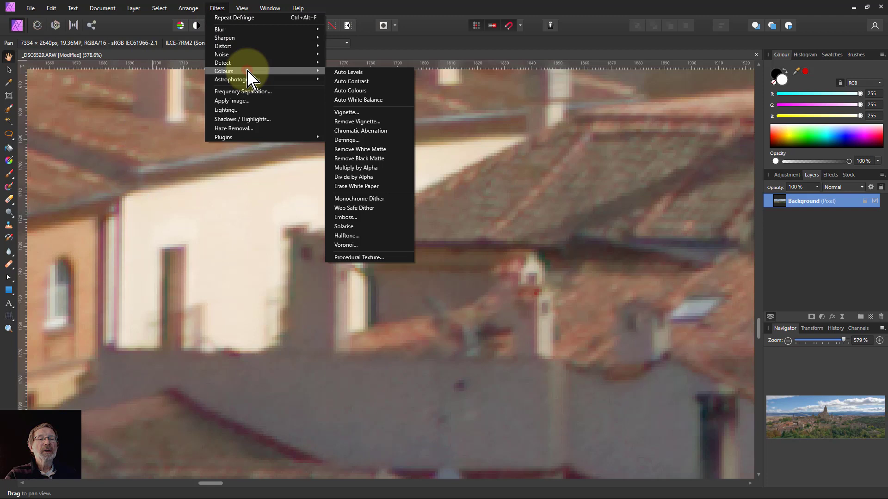
pyautogui.click(346, 139)
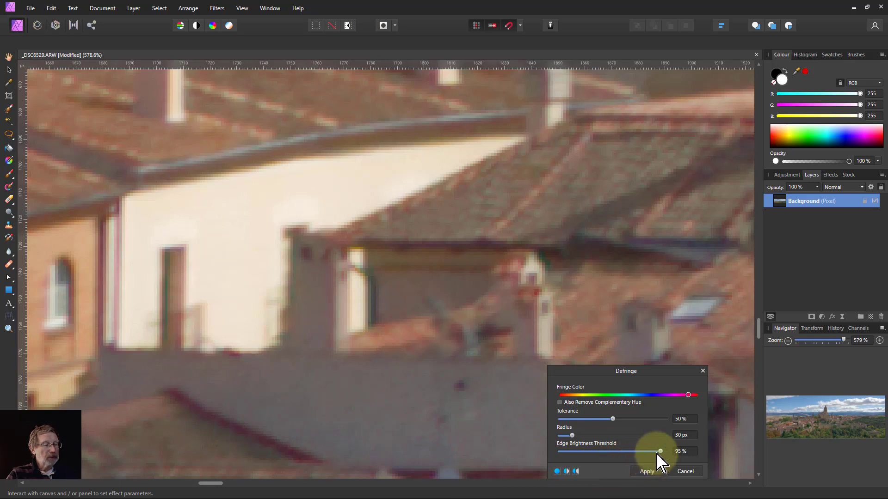
pyautogui.moveTo(660, 452); pyautogui.dragTo(587, 451)
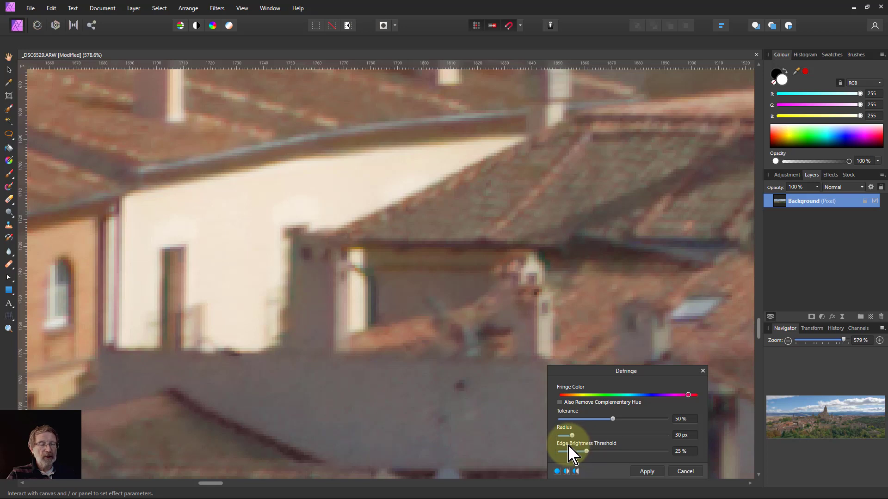
pyautogui.moveTo(577, 436); pyautogui.dragTo(587, 452)
pyautogui.hotkey('ctrl', 'z')
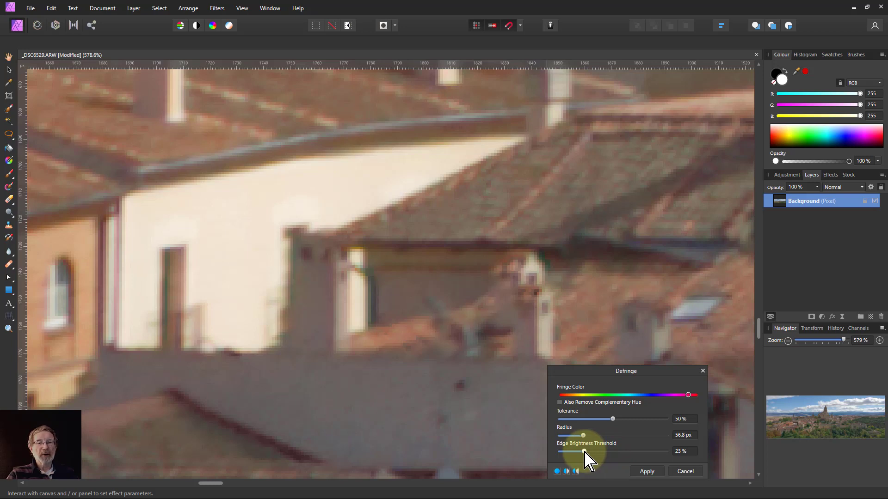
pyautogui.click(647, 471)
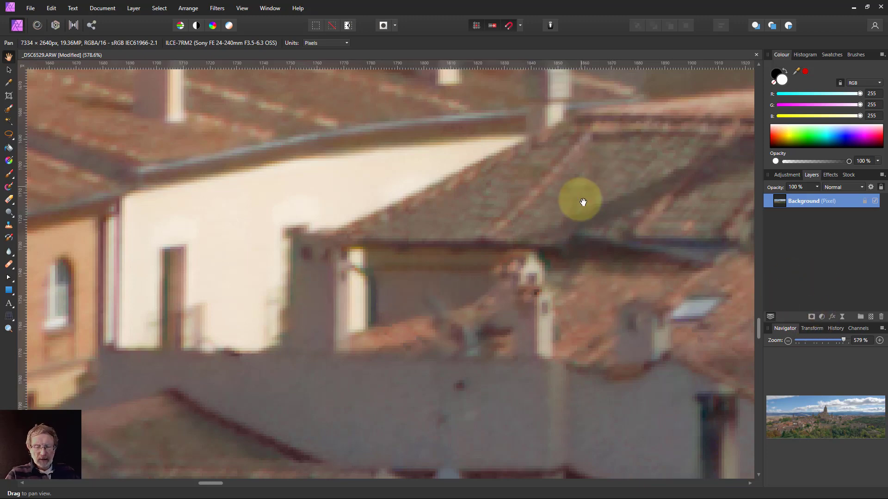
# Zoom to about 723% on the cathedral tower's stonework and bring up the Live Filters list.
pyautogui.scroll(-5, 612, 183)
pyautogui.moveTo(612, 184); pyautogui.dragTo(149, 460)
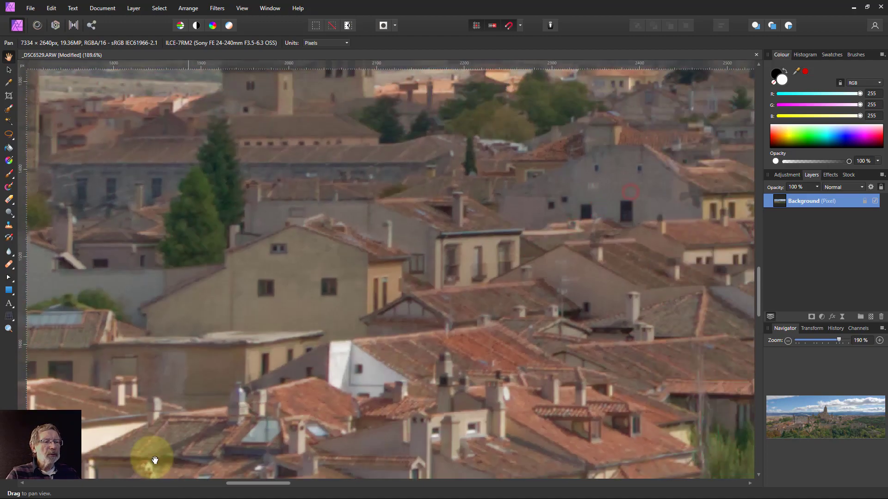
pyautogui.moveTo(432, 323); pyautogui.dragTo(478, 494)
pyautogui.moveTo(555, 379); pyautogui.dragTo(107, 370)
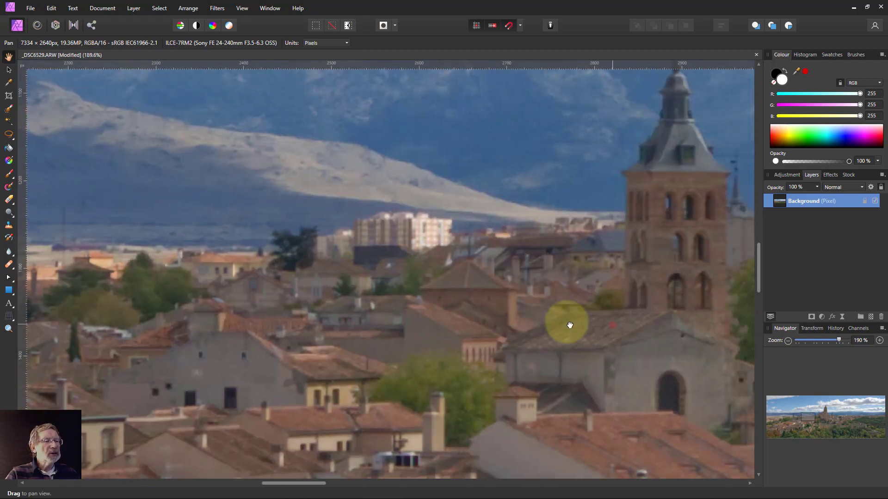
pyautogui.moveTo(569, 321)
pyautogui.mouseDown()
pyautogui.moveTo(341, 313)
pyautogui.moveTo(89, 410)
pyautogui.mouseUp()
pyautogui.moveTo(386, 262); pyautogui.dragTo(366, 271)
pyautogui.moveTo(557, 233); pyautogui.dragTo(307, 263)
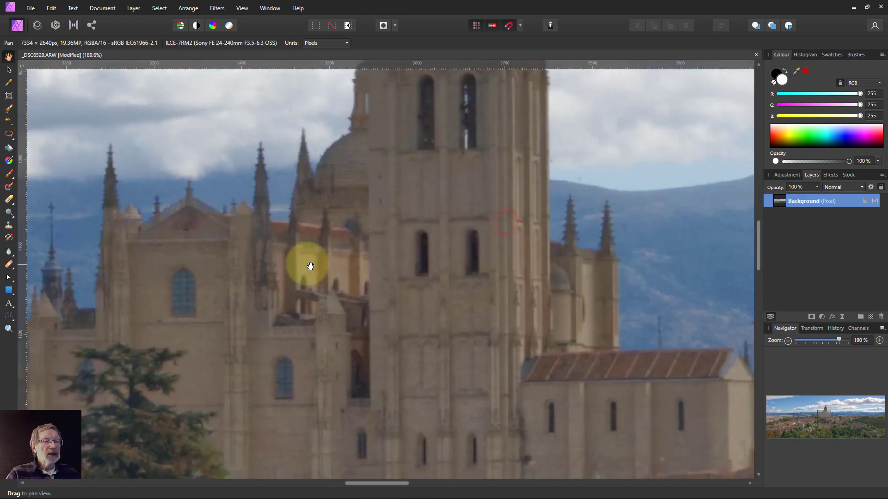
pyautogui.scroll(4, 501, 185)
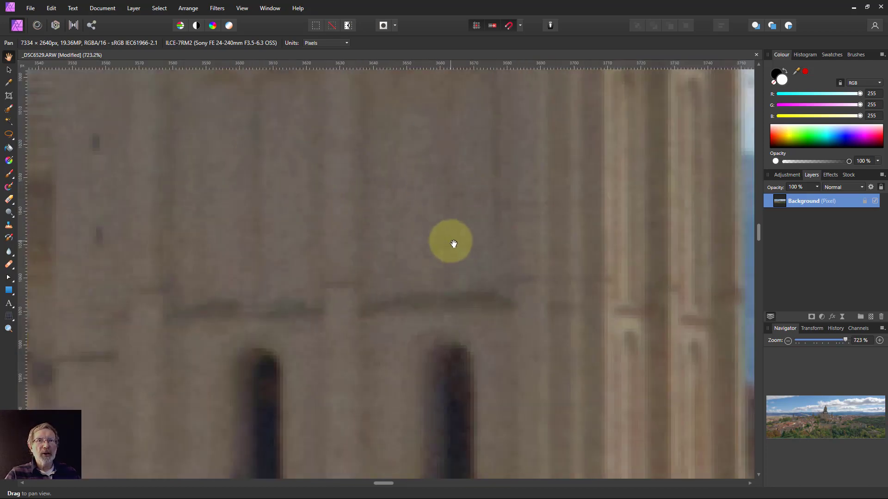
pyautogui.click(842, 317)
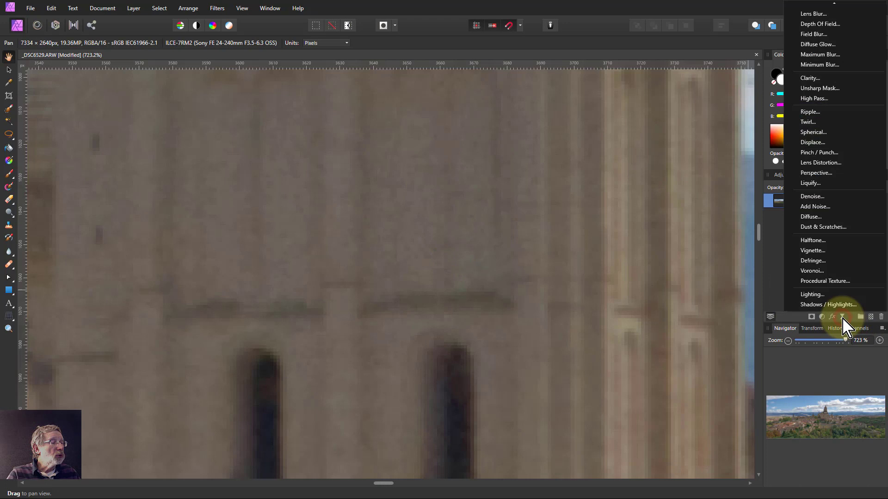
# Add a Denoise live filter layer with luminance noise reduction at 12%.
pyautogui.click(810, 197)
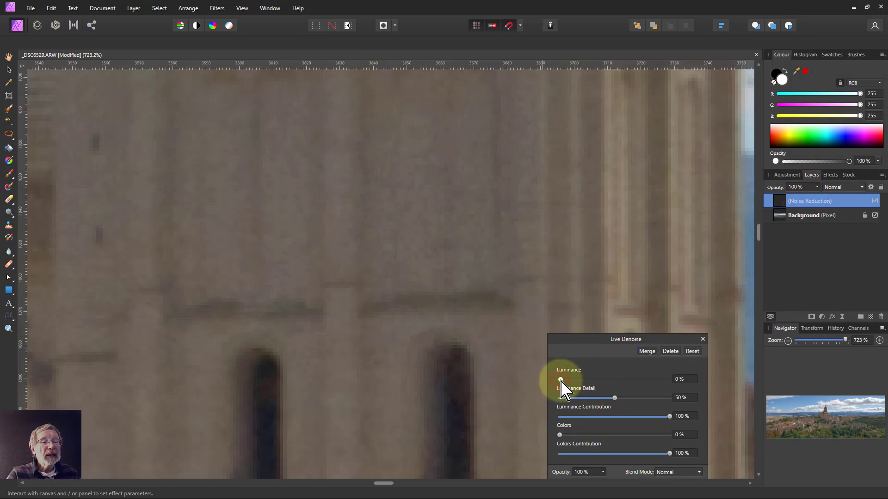
pyautogui.moveTo(560, 380); pyautogui.dragTo(575, 387)
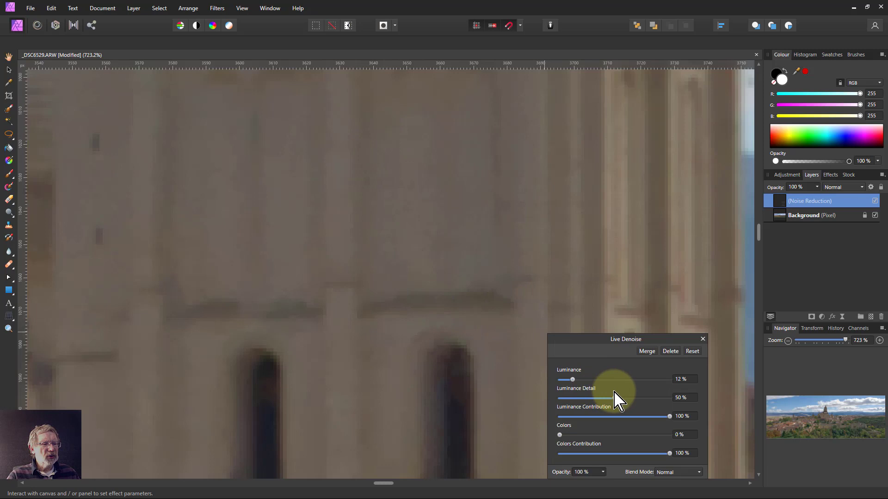
pyautogui.click(703, 340)
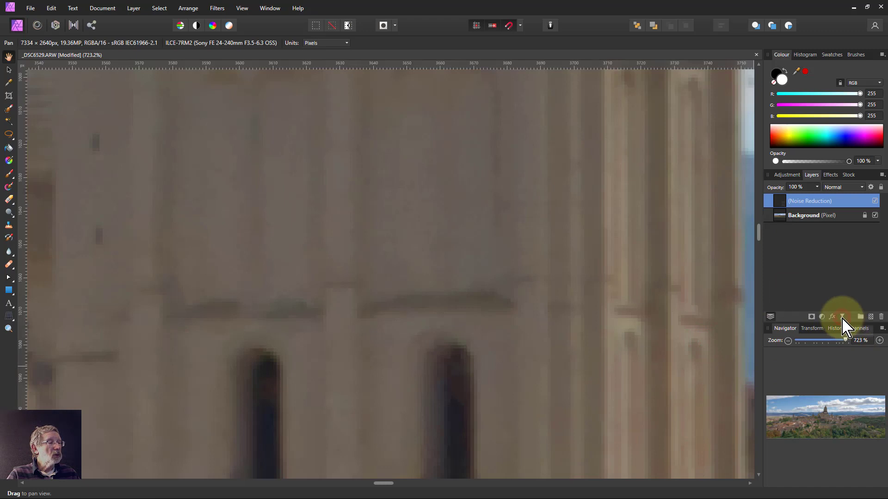
pyautogui.click(841, 318)
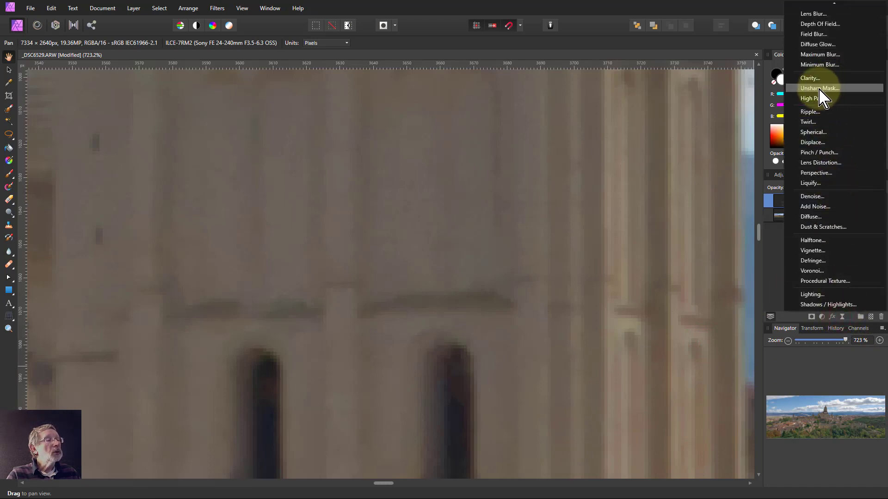
# Add a monochrome High Pass live filter in Linear Light blend mode with 0.5 px radius.
pyautogui.click(814, 98)
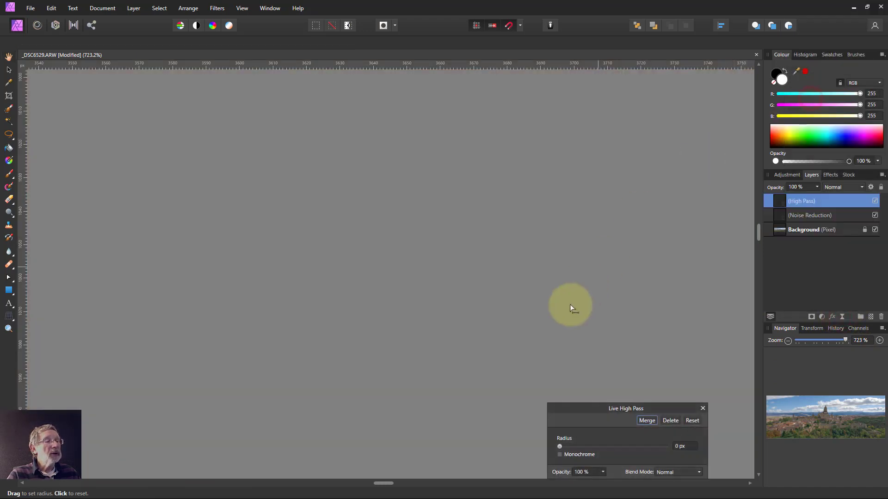
pyautogui.click(559, 455)
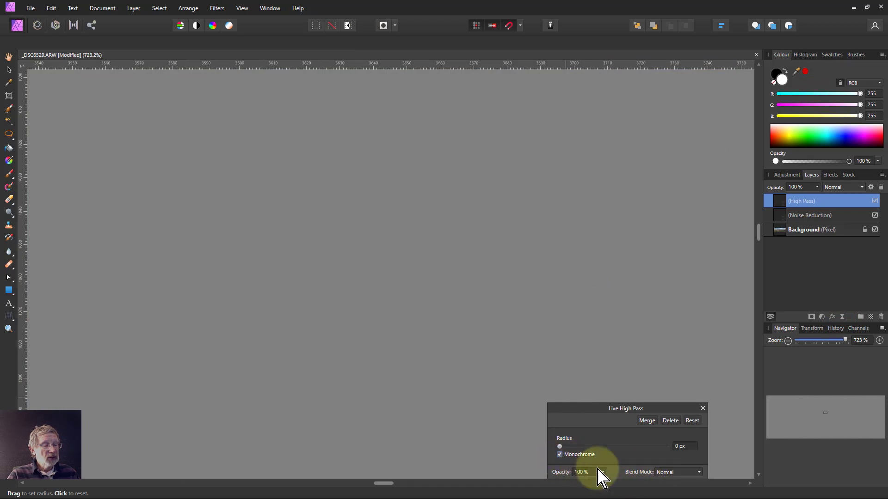
pyautogui.click(673, 473)
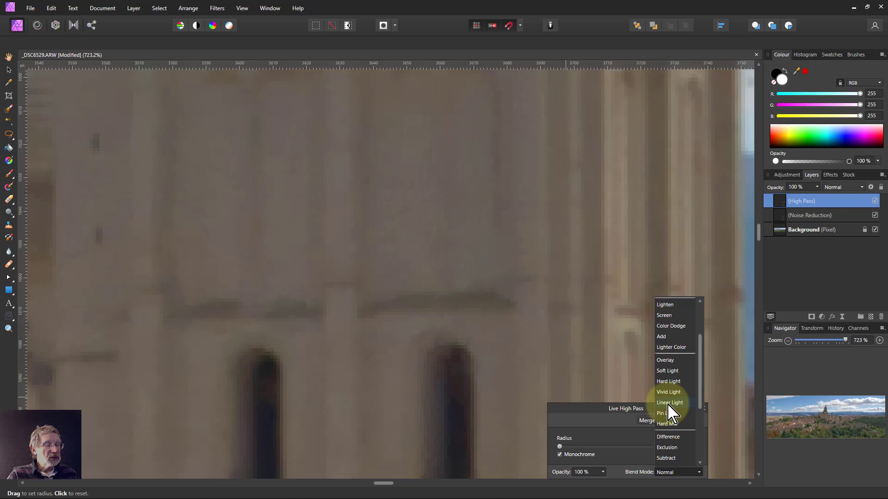
pyautogui.click(668, 404)
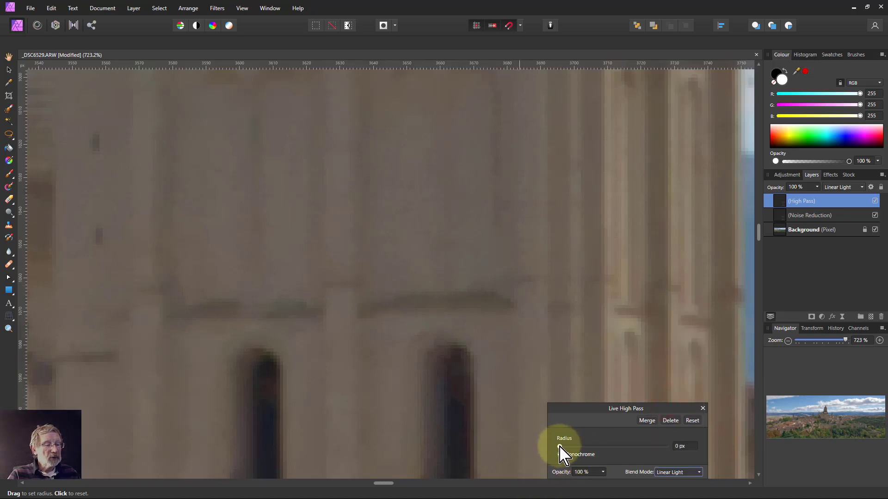
pyautogui.moveTo(563, 447)
pyautogui.mouseDown()
pyautogui.moveTo(630, 447)
pyautogui.moveTo(578, 447)
pyautogui.mouseUp()
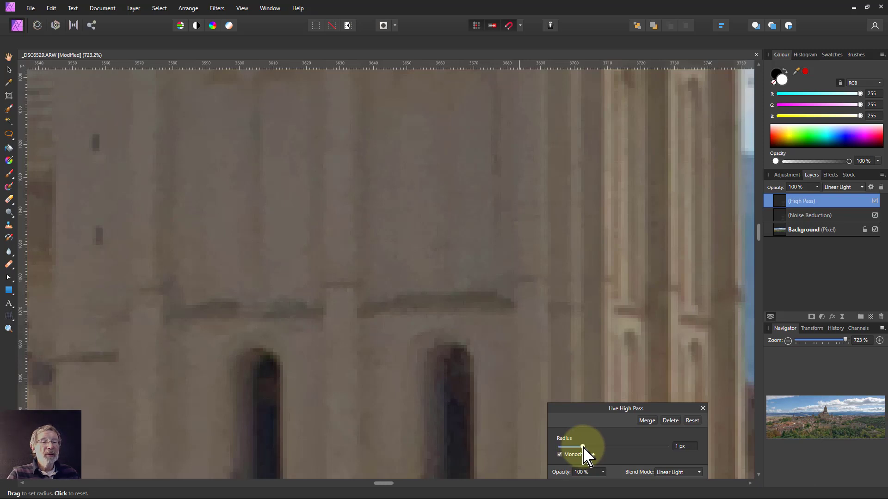
pyautogui.moveTo(581, 448); pyautogui.dragTo(573, 448)
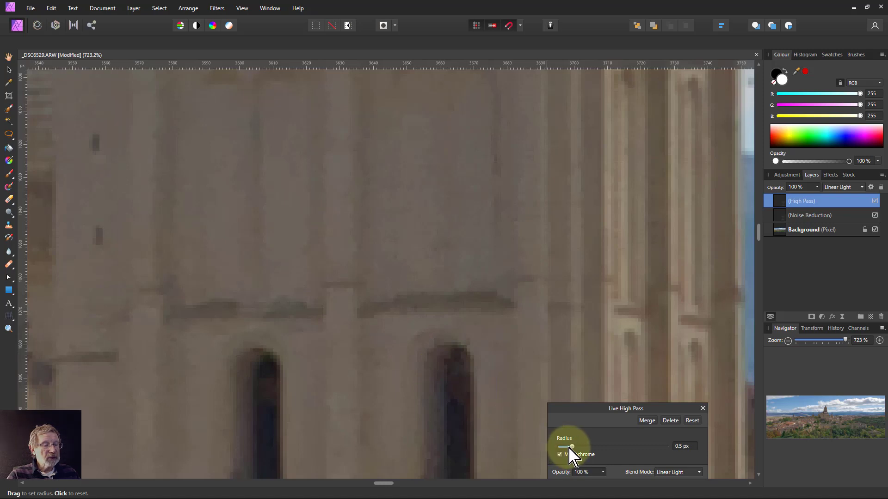
pyautogui.moveTo(571, 447)
pyautogui.mouseDown()
pyautogui.moveTo(557, 449)
pyautogui.moveTo(575, 454)
pyautogui.mouseUp()
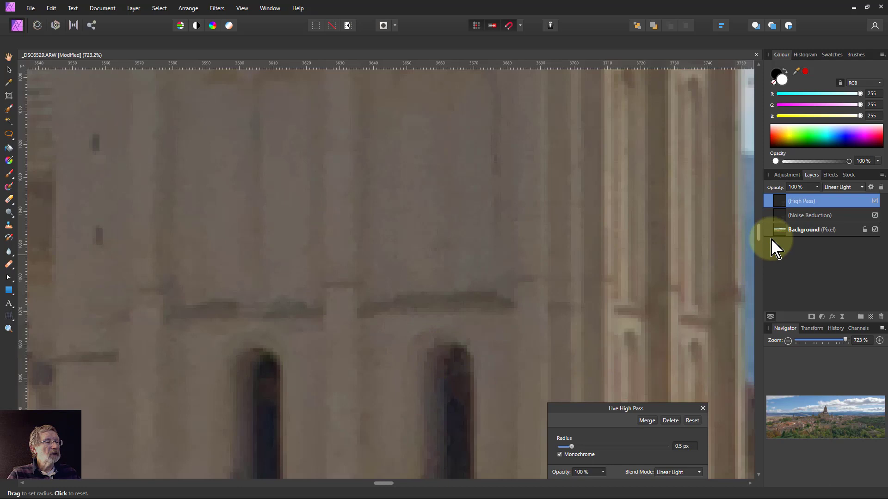
# Raise the Noise Reduction layer's luminance denoise to 16% and reselect the High Pass layer.
pyautogui.doubleClick(780, 215)
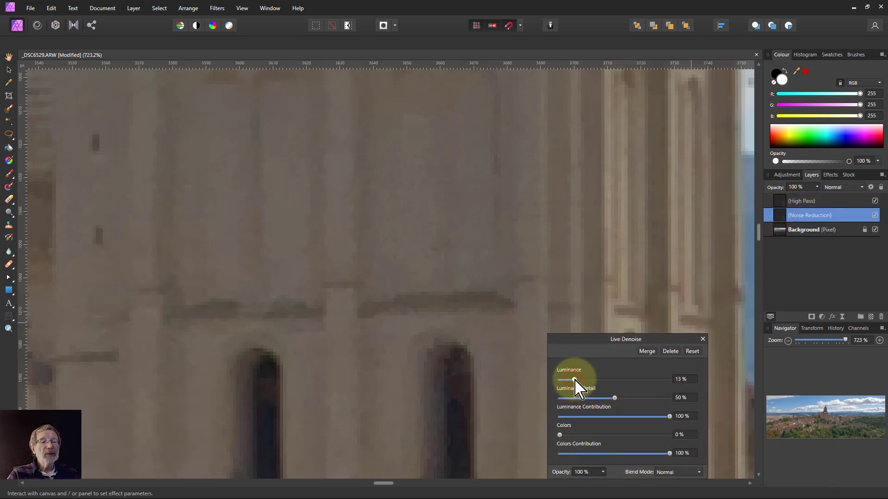
pyautogui.moveTo(574, 380); pyautogui.dragTo(583, 380)
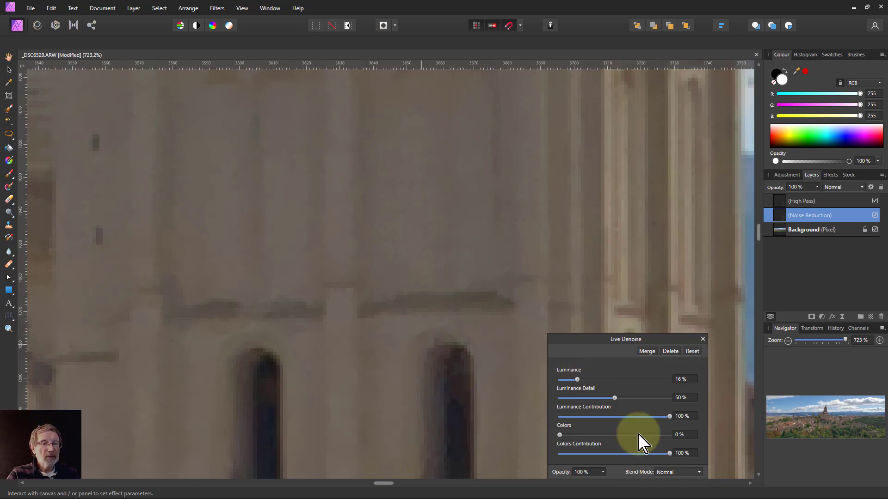
pyautogui.click(702, 339)
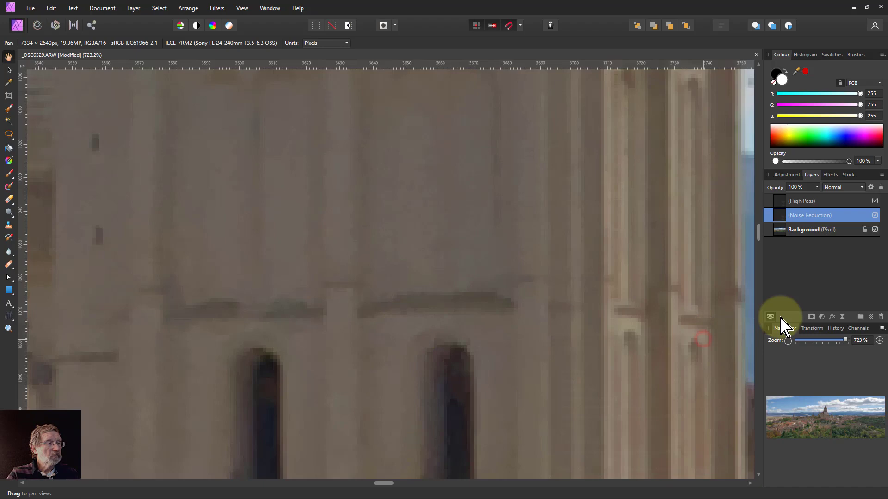
pyautogui.click(788, 201)
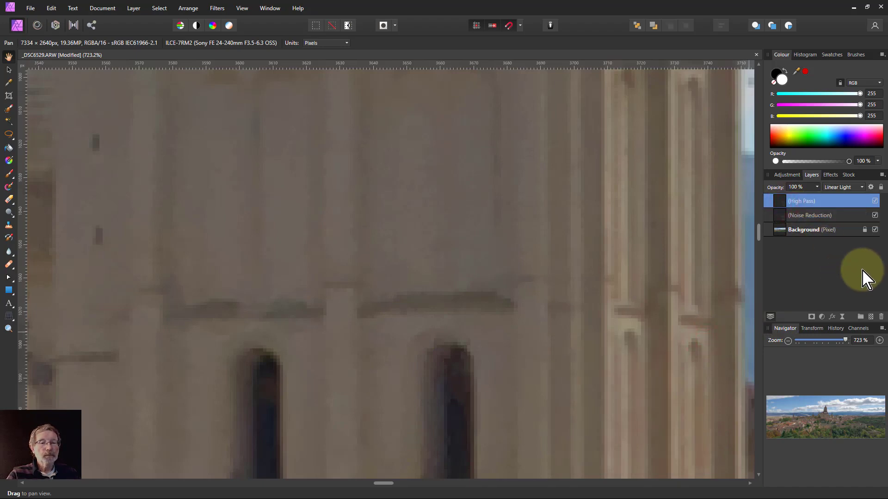
# Sample a near-white cloud colour into the colour swatch and fit the whole panorama to the window.
pyautogui.scroll(-10, 459, 273)
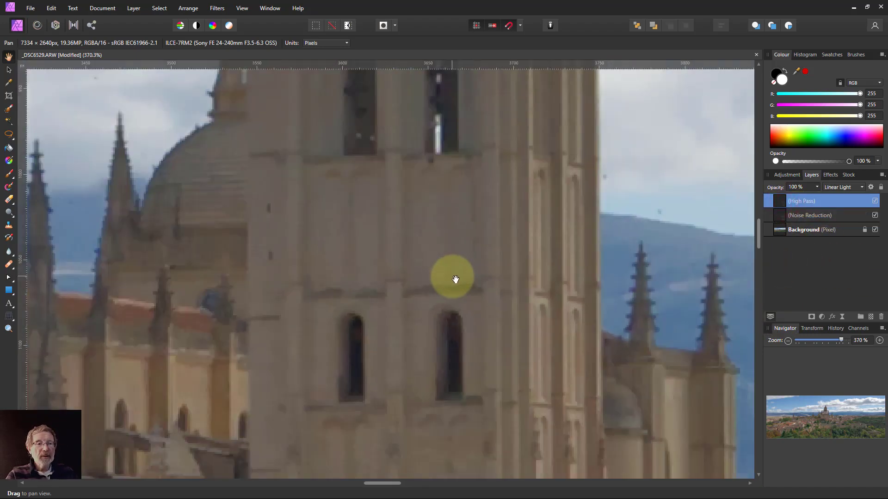
pyautogui.scroll(2, 523, 263)
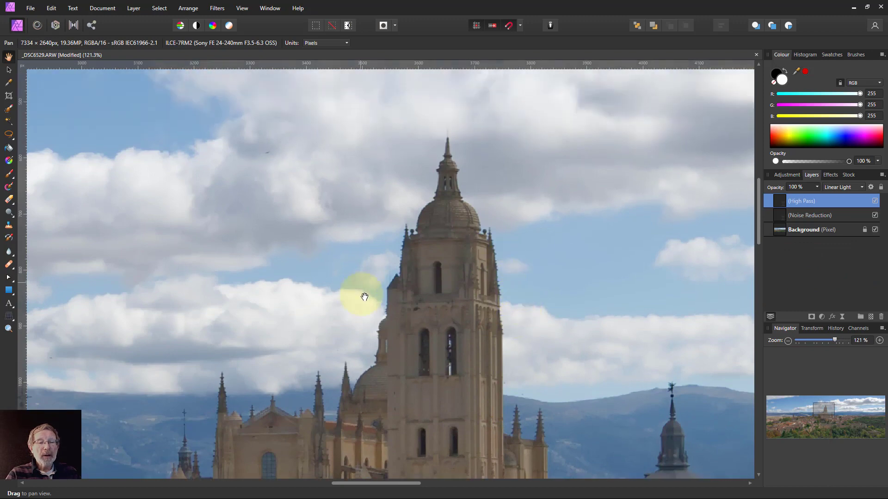
pyautogui.moveTo(796, 71); pyautogui.dragTo(295, 307)
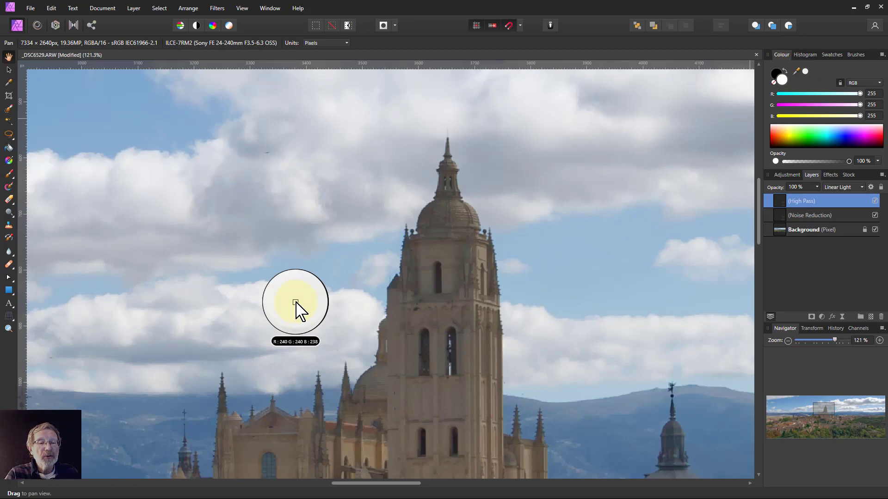
pyautogui.moveTo(296, 303); pyautogui.dragTo(296, 303)
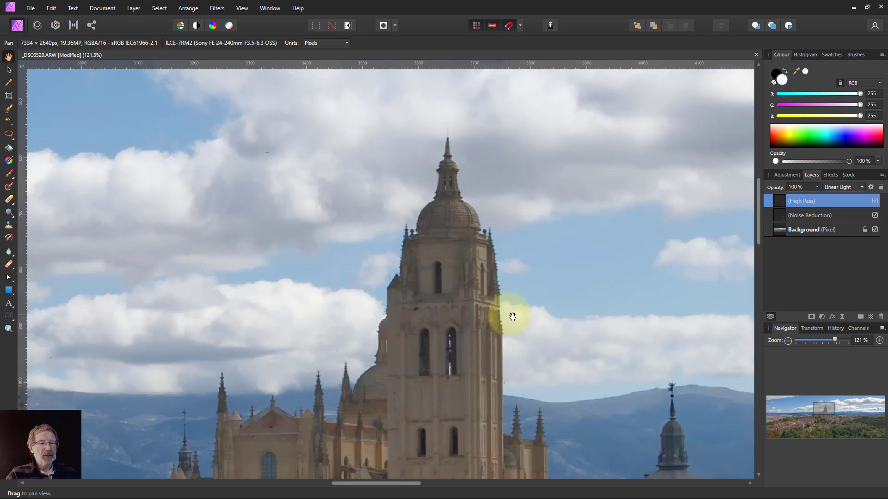
pyautogui.hotkey('ctrl', '0')
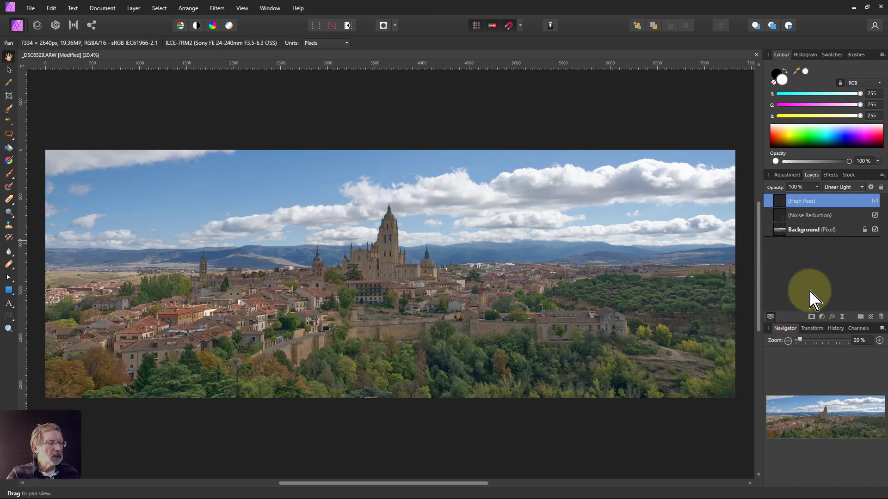
# Merge all visible layers into a new pixel layer with Ctrl+Shift+Alt+E.
pyautogui.rightClick(784, 204)
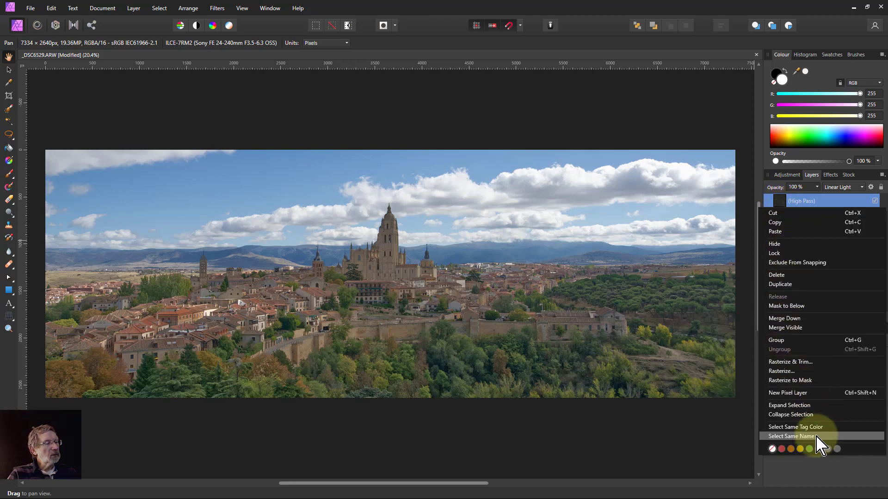
pyautogui.press('Escape')
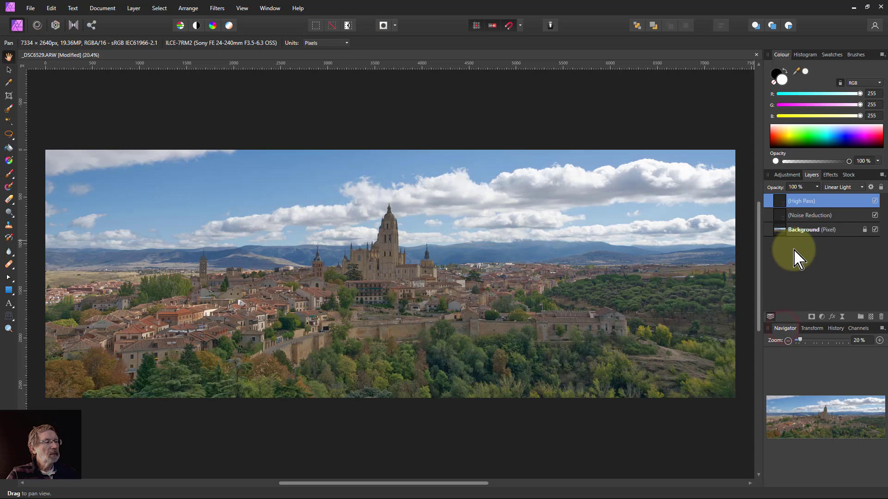
pyautogui.hotkey('ctrl', 'shift', 'alt', 'e')
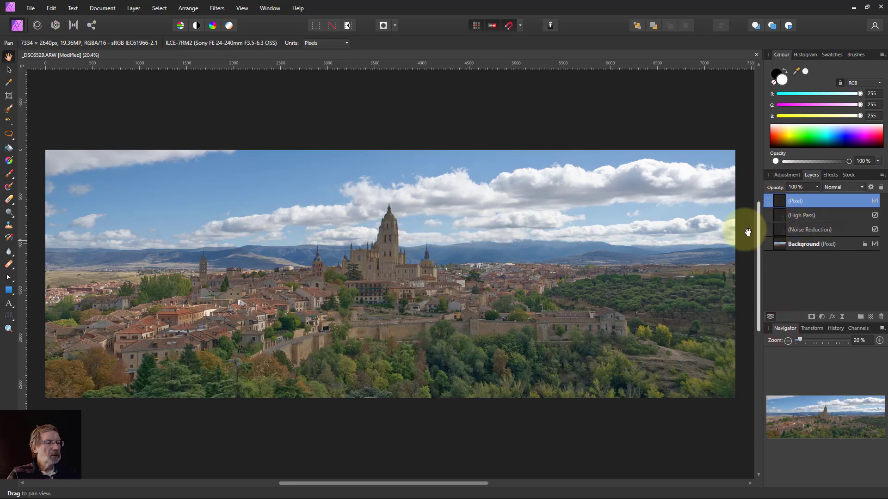
# Group the High Pass, Noise Reduction and Background layers, hide the group, and select the merged layer.
pyautogui.click(786, 215)
pyautogui.keyDown('shift'); pyautogui.click(781, 244); pyautogui.keyUp('shift')
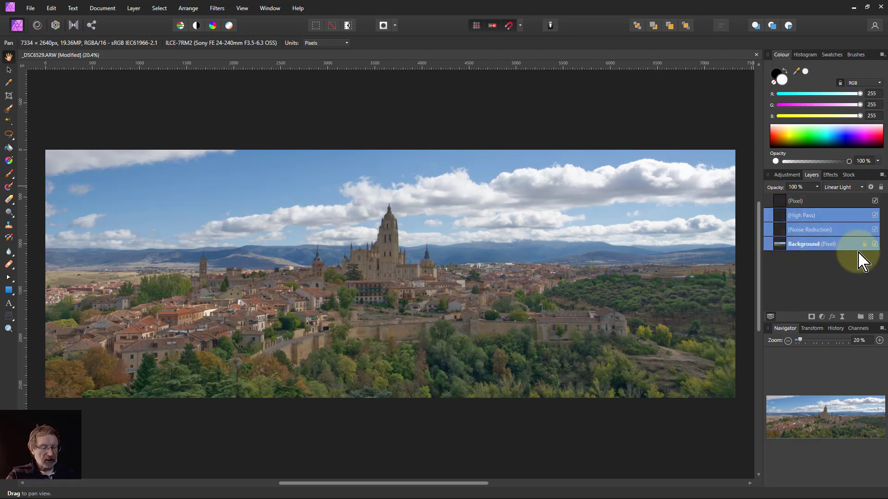
pyautogui.hotkey('ctrl', 'g')
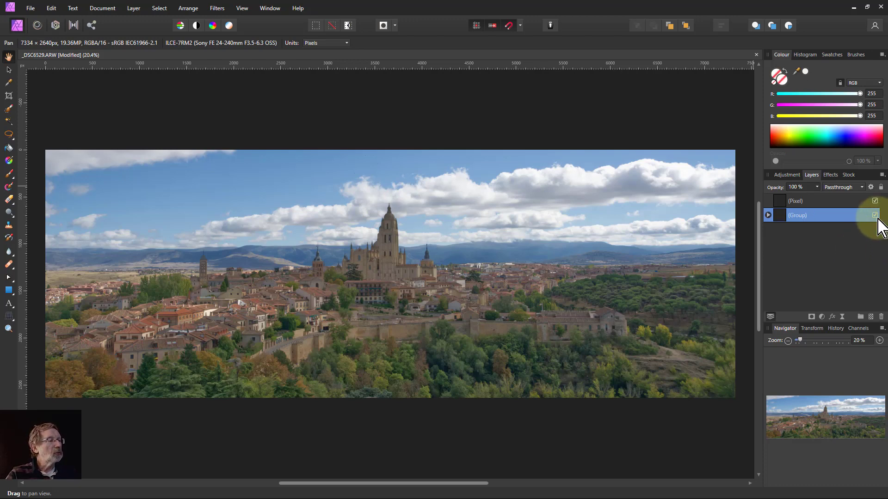
pyautogui.click(791, 221)
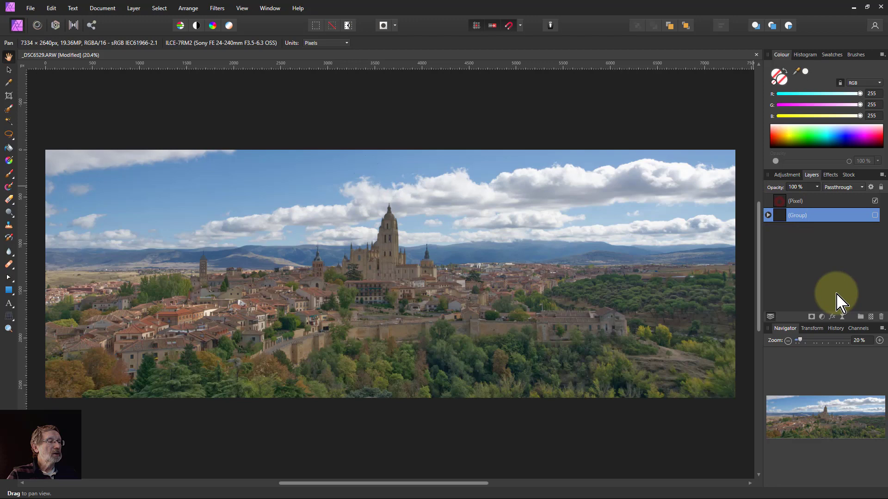
pyautogui.hotkey('alt', ']')
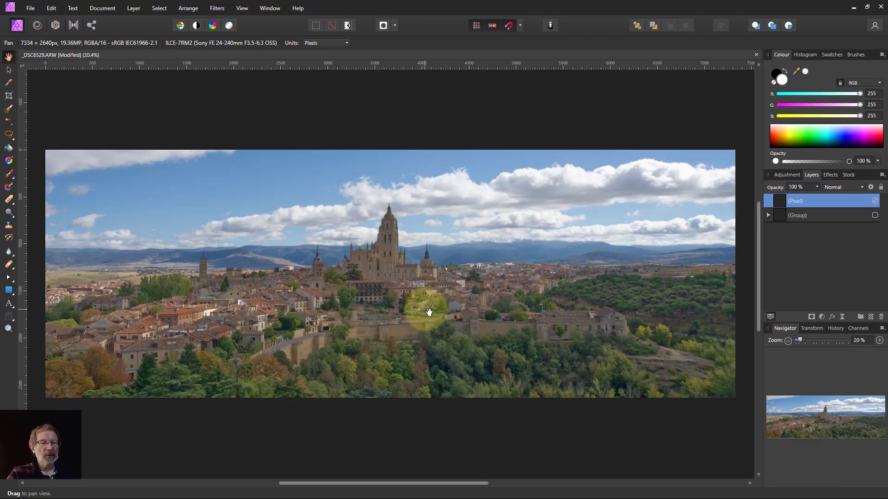
# Add an HSL Shift adjustment and sample the cathedral's orange hue into the red range.
pyautogui.click(822, 318)
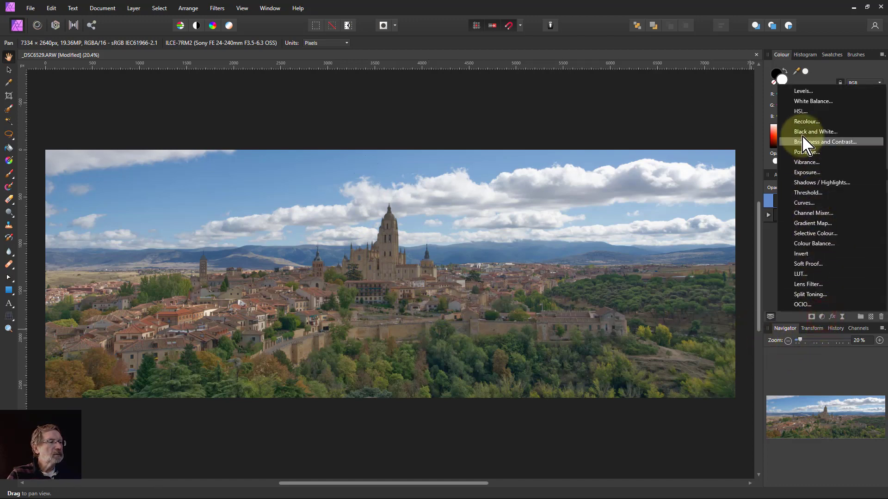
pyautogui.click(801, 113)
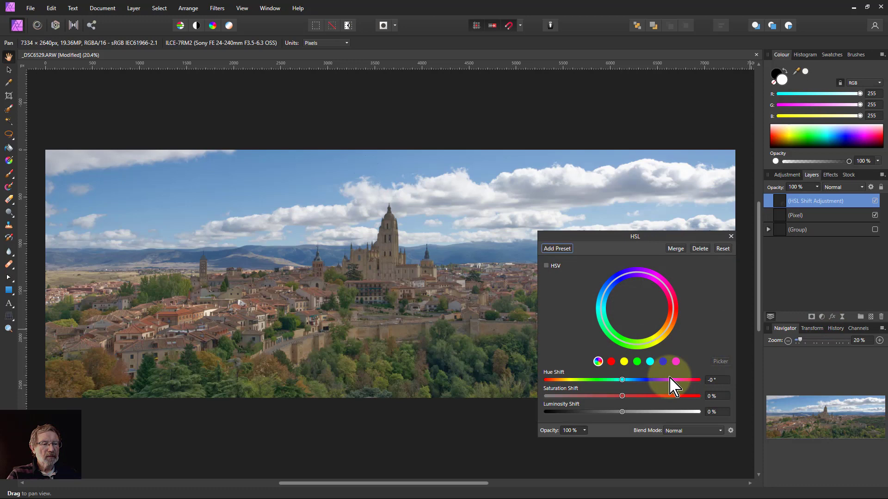
pyautogui.click(611, 362)
pyautogui.click(721, 363)
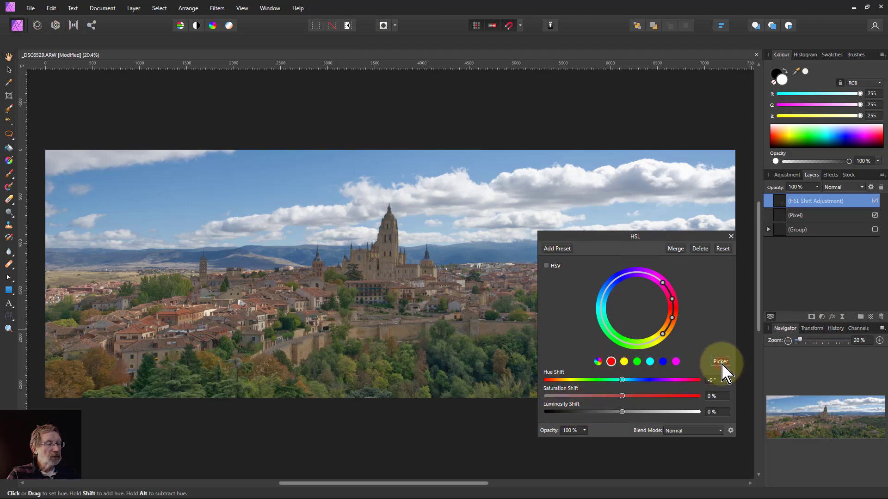
pyautogui.click(388, 247)
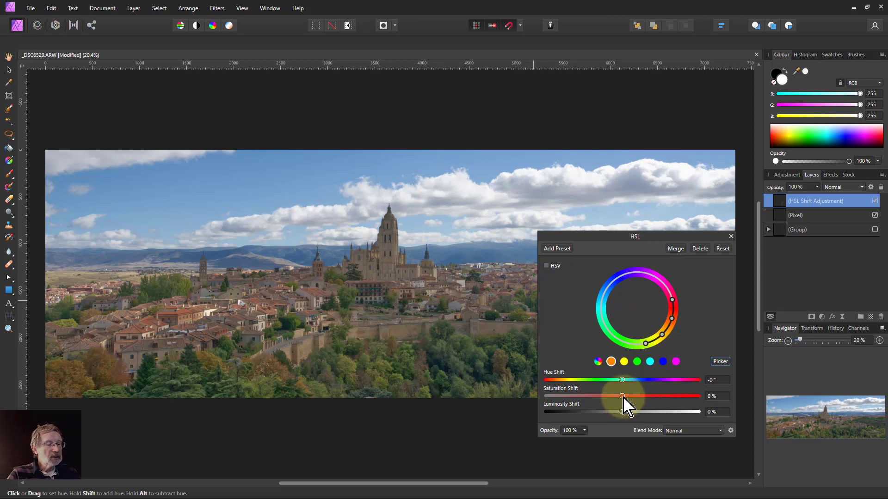
# Set Saturation Shift to -100% and rotate and spread the hue range so only oranges keep colour.
pyautogui.moveTo(622, 397); pyautogui.dragTo(487, 412)
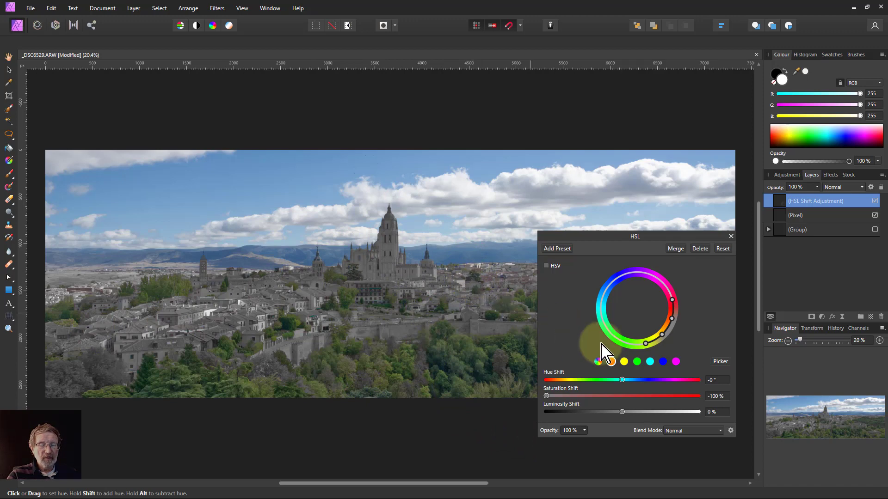
pyautogui.moveTo(669, 329); pyautogui.dragTo(654, 341)
pyautogui.moveTo(634, 285); pyautogui.dragTo(657, 344)
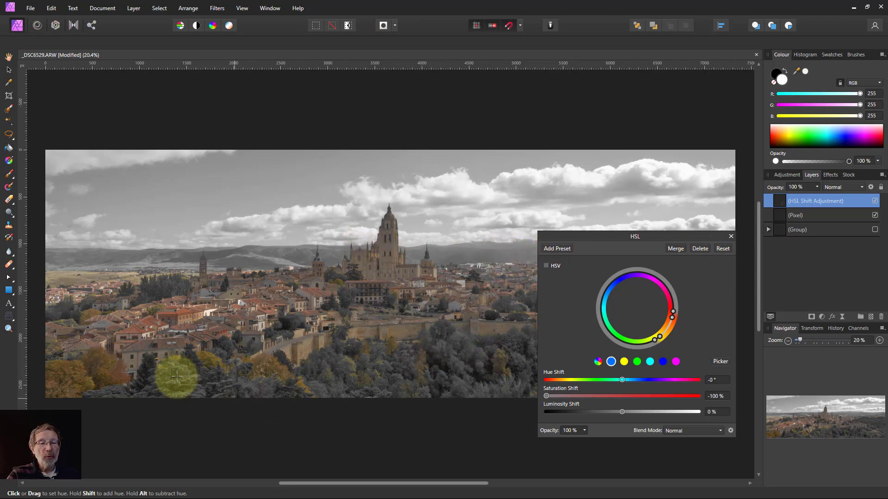
pyautogui.click(731, 237)
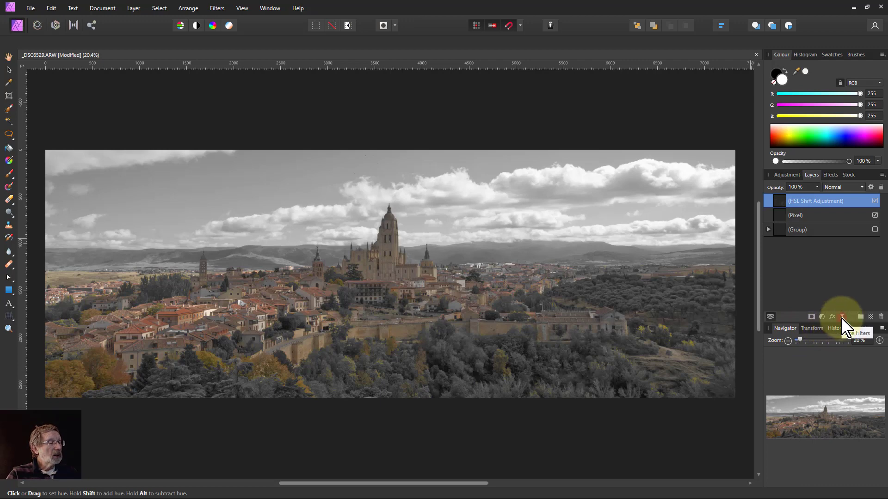
# Add a Procedural Texture live filter with a new equation row driving the A channel.
pyautogui.click(842, 317)
pyautogui.click(824, 281)
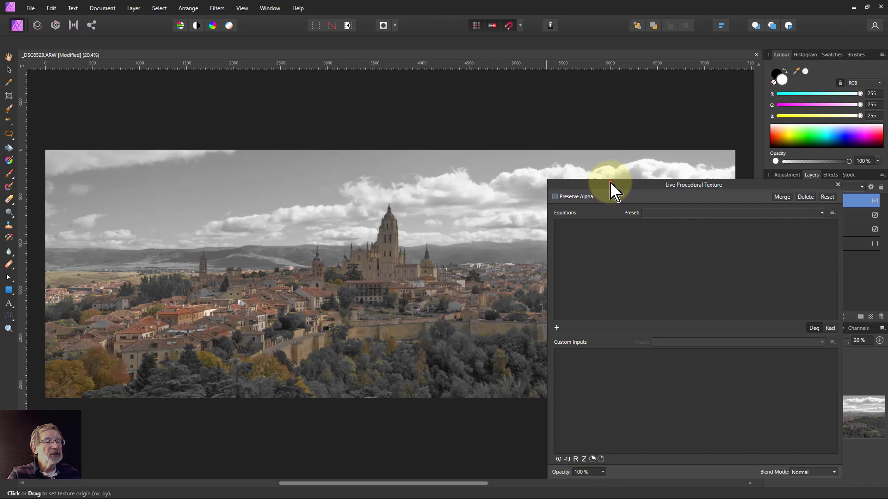
pyautogui.moveTo(614, 187); pyautogui.dragTo(570, 189)
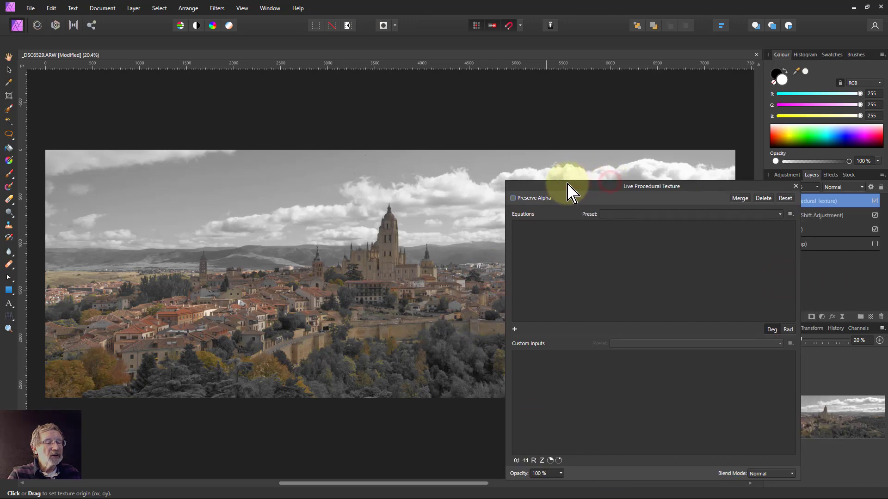
pyautogui.click(513, 330)
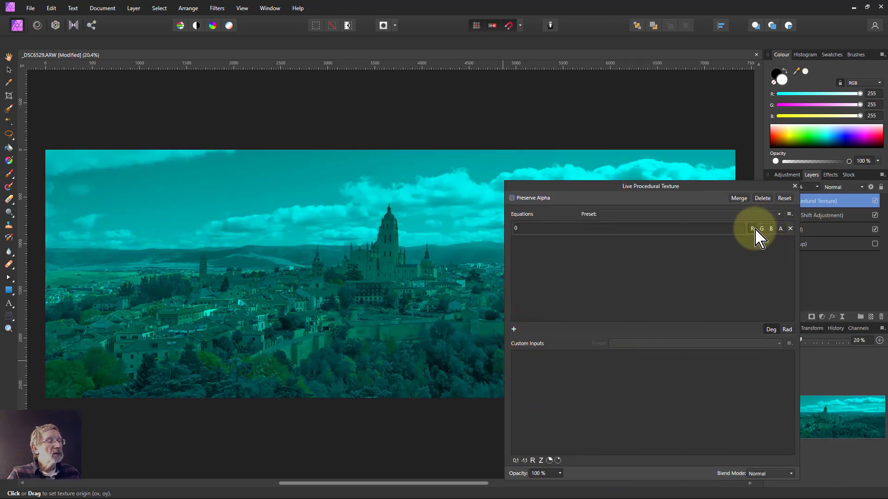
pyautogui.click(781, 229)
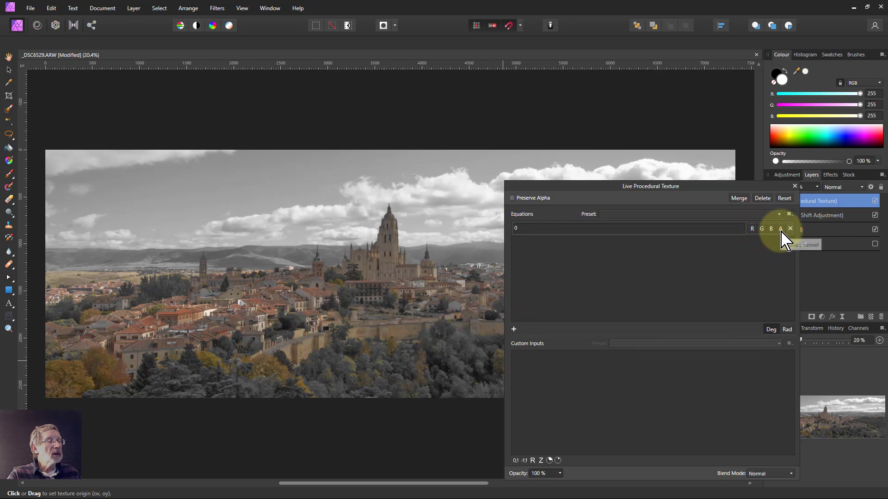
pyautogui.click(780, 229)
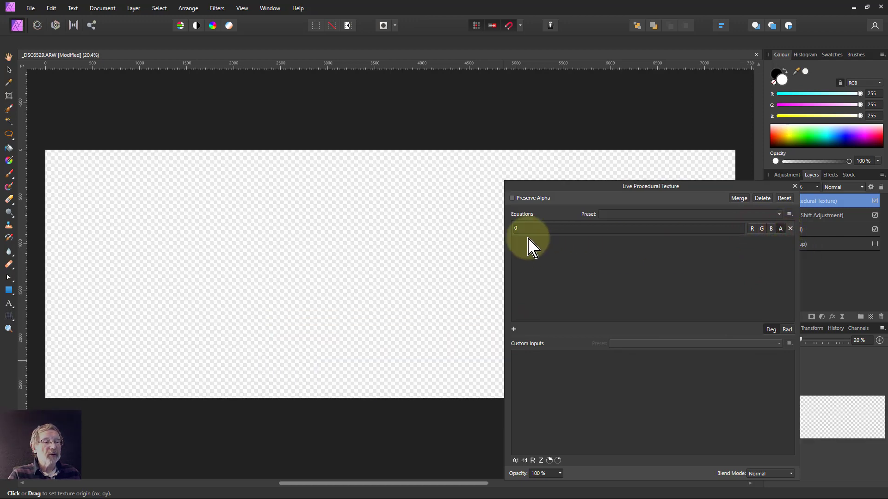
# Enter the alpha equation roundup(max(R,G,B)-min(R,G,B)) so grey areas become transparent.
pyautogui.click(541, 230)
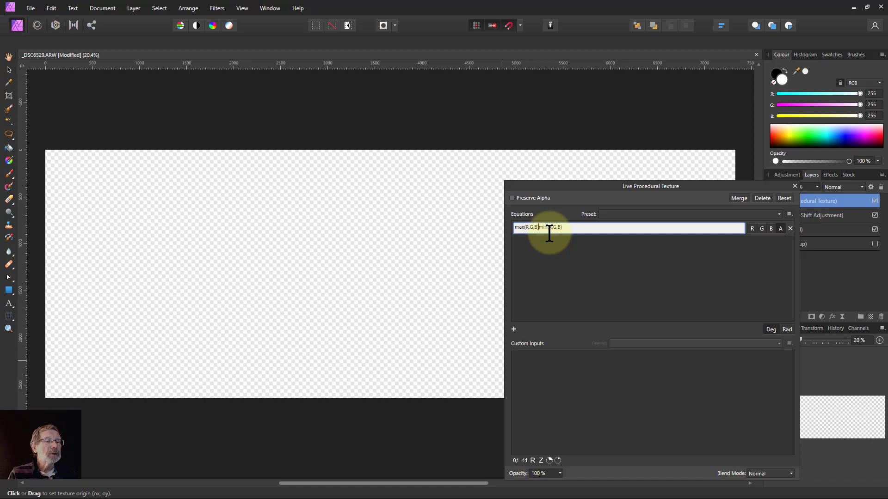
pyautogui.press('Return')
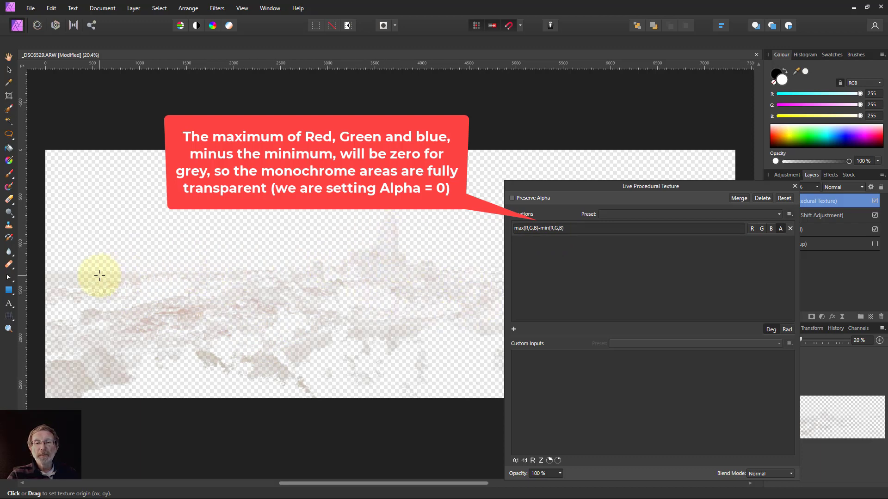
pyautogui.click(518, 228)
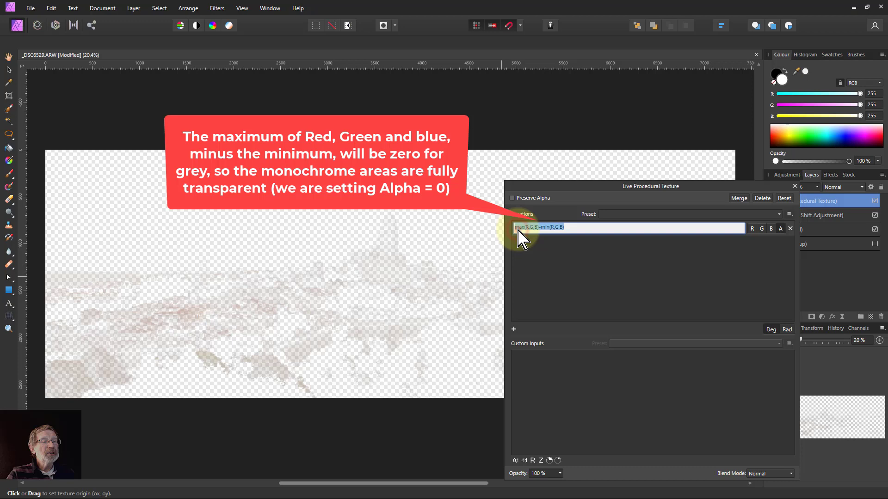
pyautogui.press('Home')
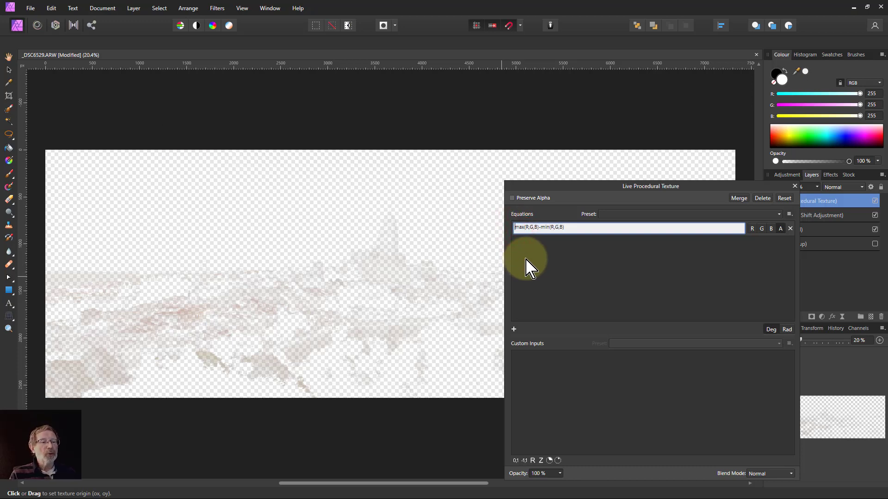
pyautogui.write('roundup(')
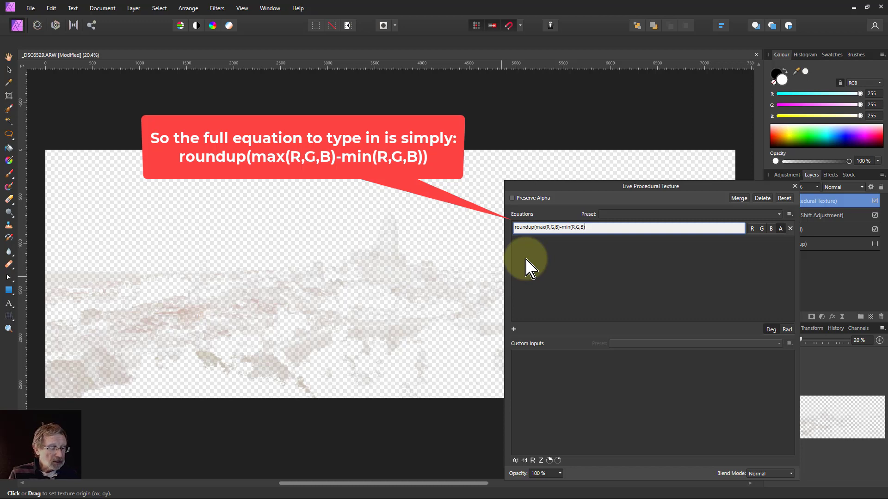
pyautogui.press('Return')
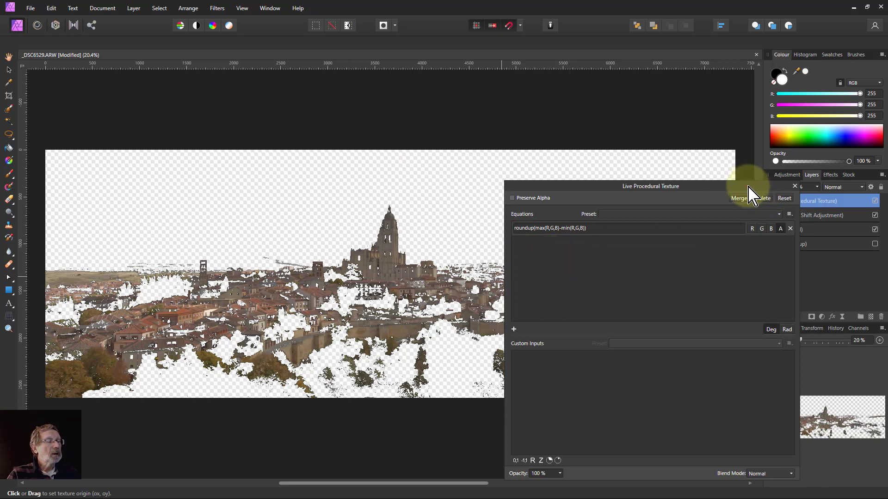
pyautogui.moveTo(748, 186); pyautogui.dragTo(690, 125)
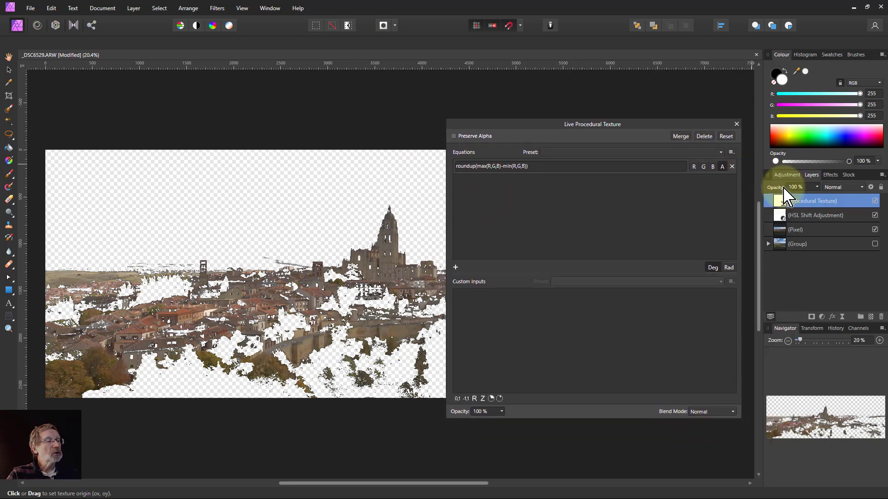
# Keep the red range at -100% saturation and shift and widen its hue handles outward.
pyautogui.doubleClick(779, 217)
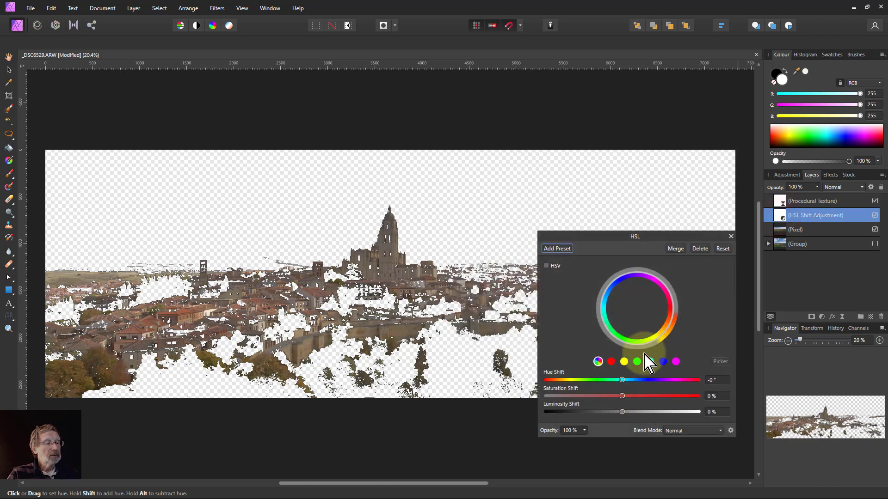
pyautogui.click(611, 361)
pyautogui.moveTo(622, 395); pyautogui.dragTo(546, 396)
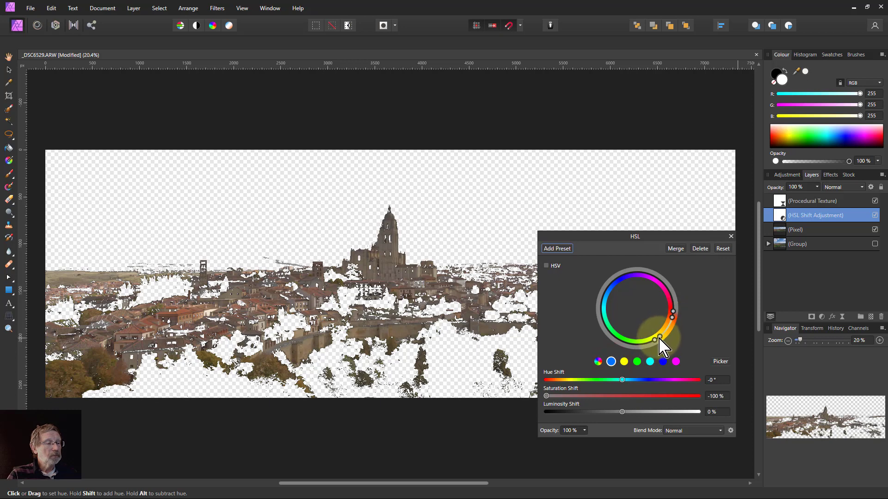
pyautogui.moveTo(657, 341); pyautogui.dragTo(665, 344)
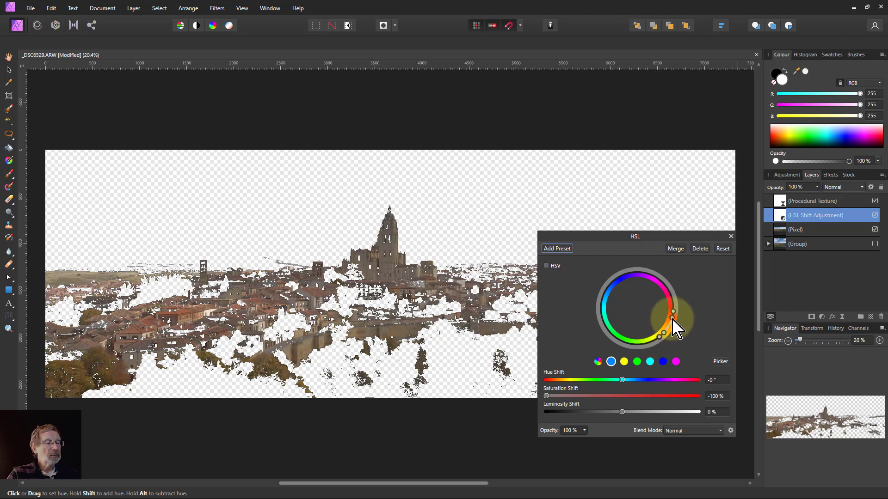
pyautogui.moveTo(673, 319); pyautogui.dragTo(673, 316)
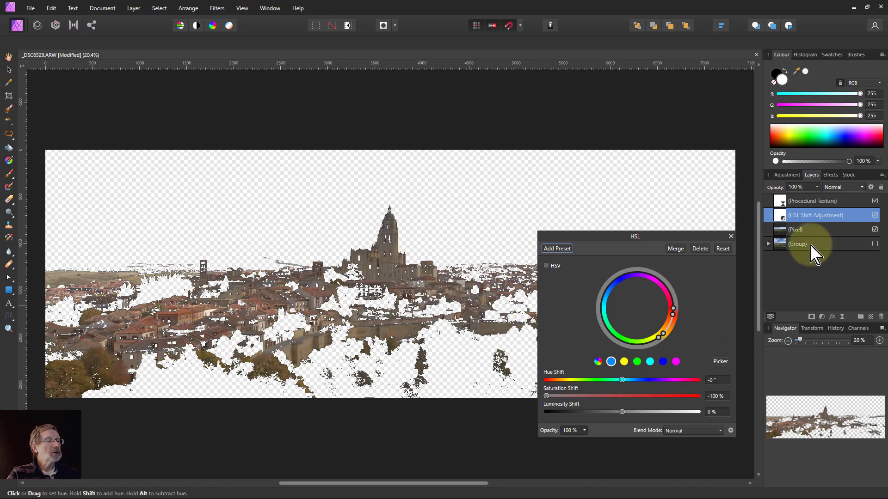
pyautogui.click(731, 236)
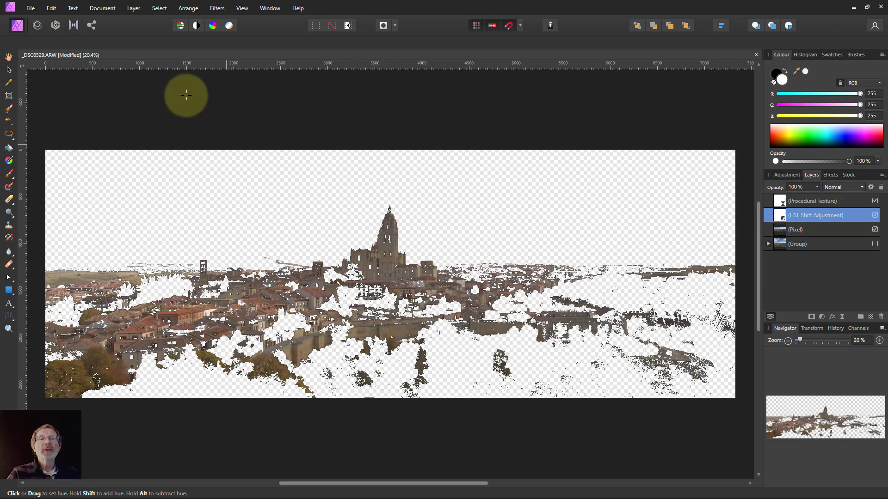
# Make a selection from the layer, copy the Pixel layer, and group texture, HSL and Pixel layers.
pyautogui.click(159, 9)
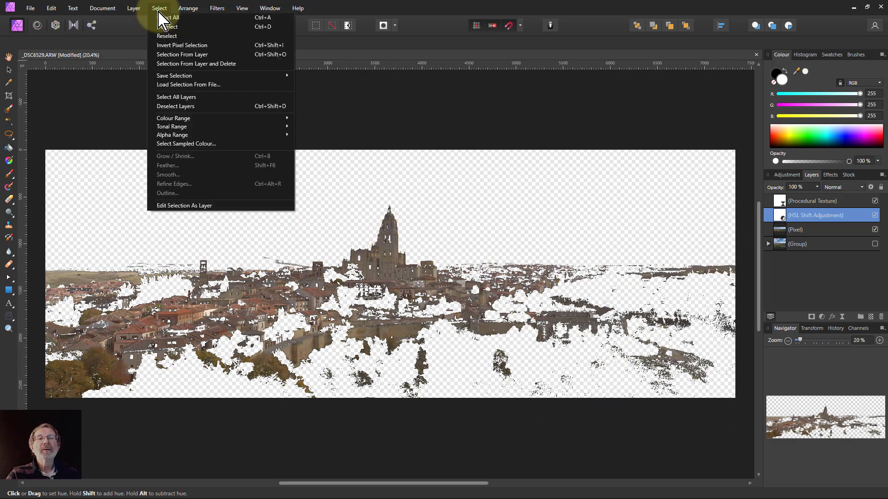
pyautogui.click(185, 55)
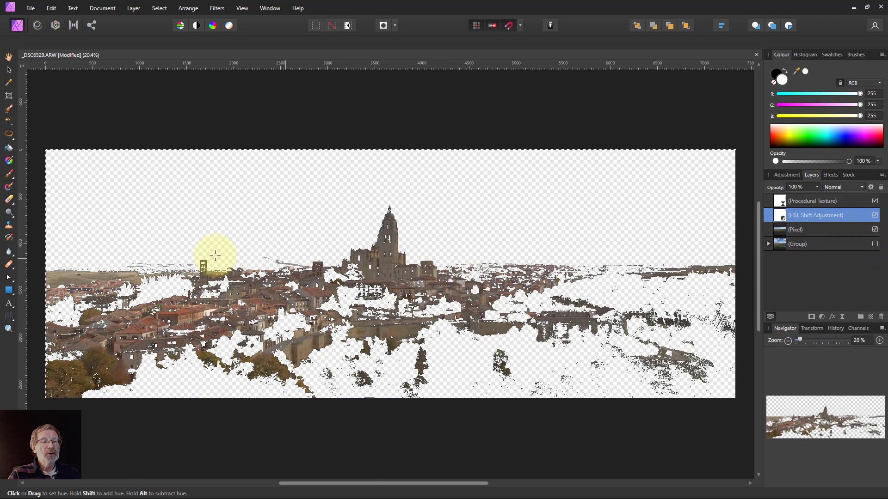
pyautogui.click(778, 201)
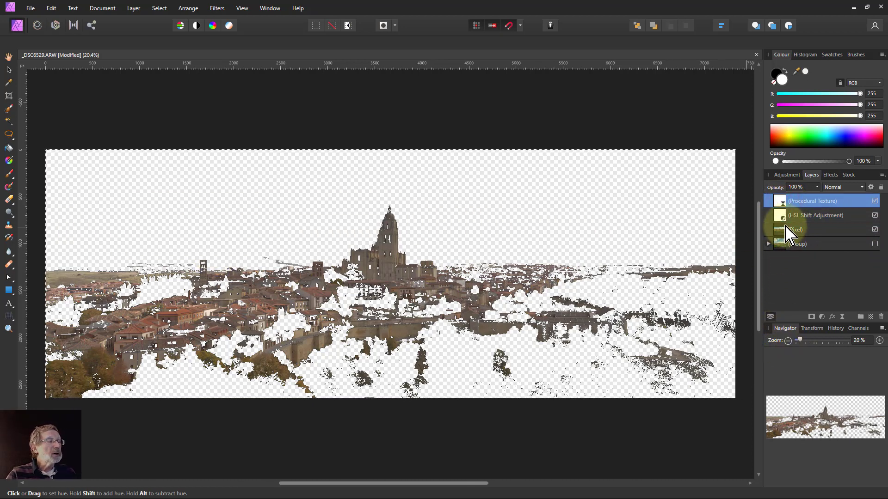
pyautogui.moveTo(789, 230)
pyautogui.mouseDown()
pyautogui.moveTo(791, 245)
pyautogui.moveTo(787, 236)
pyautogui.mouseUp()
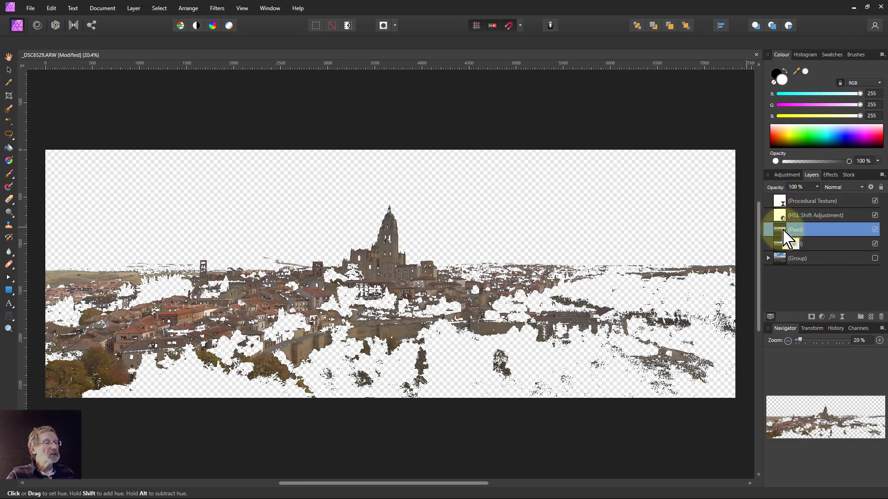
pyautogui.keyDown('shift'); pyautogui.click(783, 201); pyautogui.keyUp('shift')
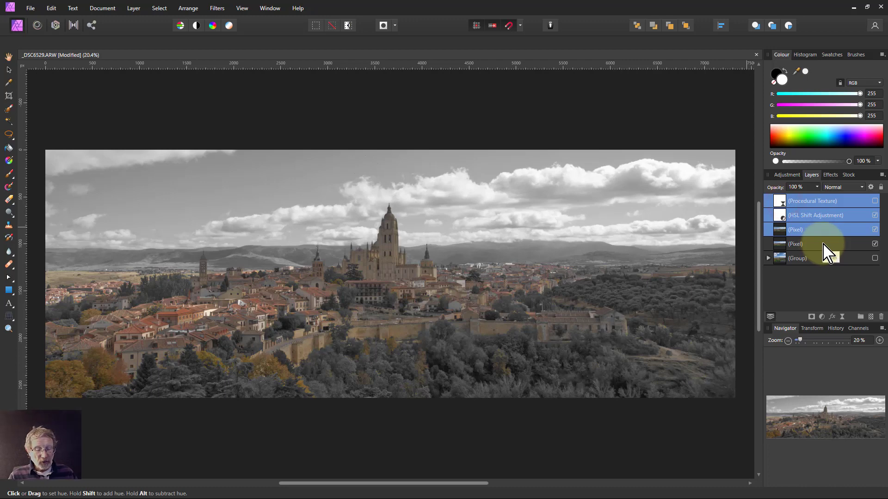
pyautogui.hotkey('ctrl', 'g')
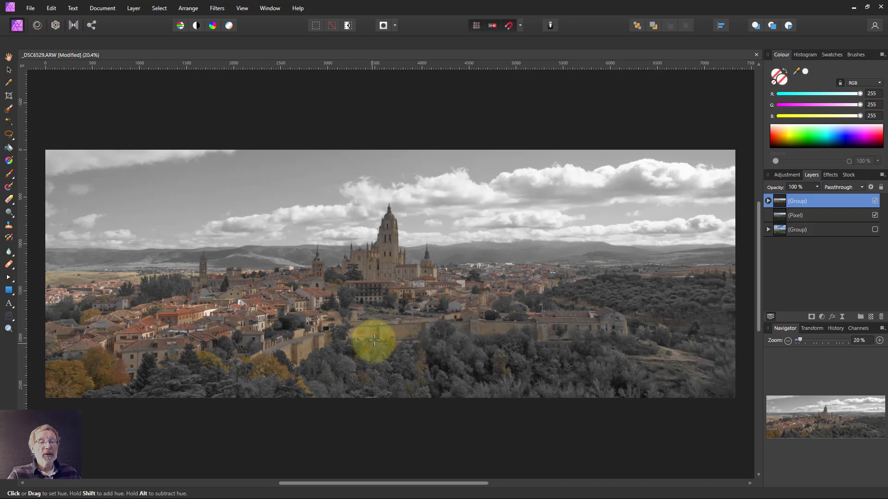
# Re-enable the Procedural Texture and hide the lower pixel layer and base image group.
pyautogui.click(768, 200)
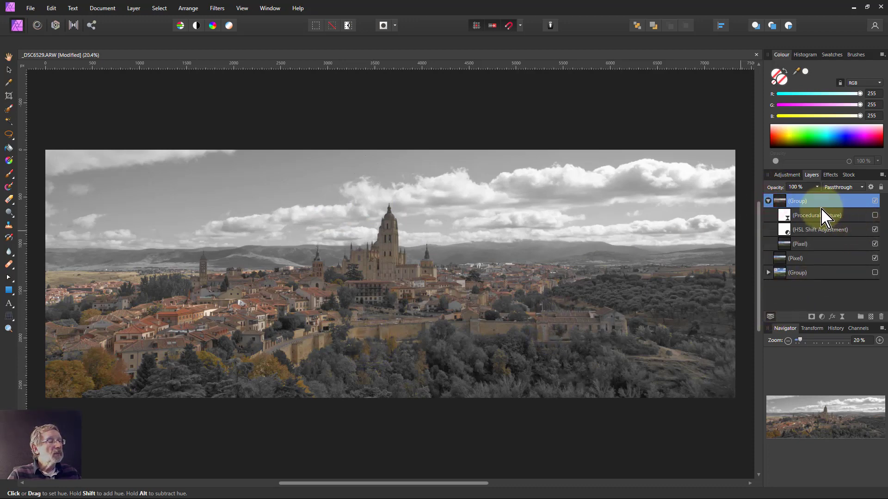
pyautogui.click(875, 215)
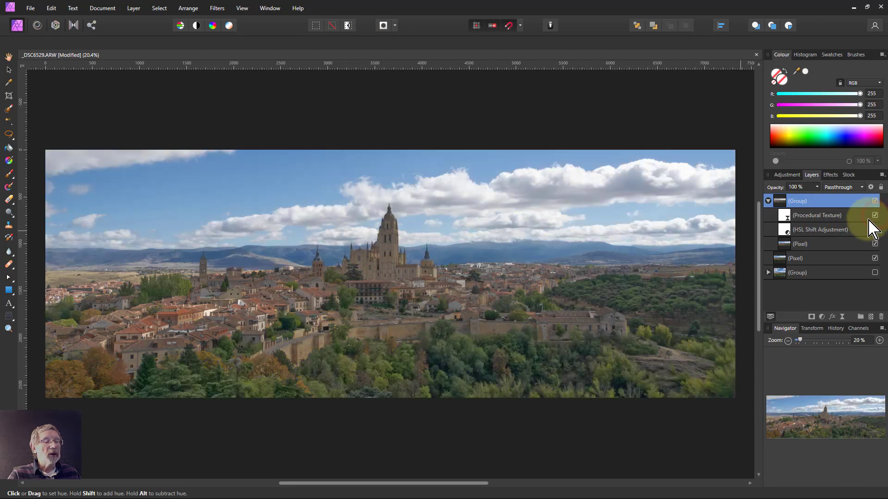
pyautogui.click(875, 258)
pyautogui.click(874, 272)
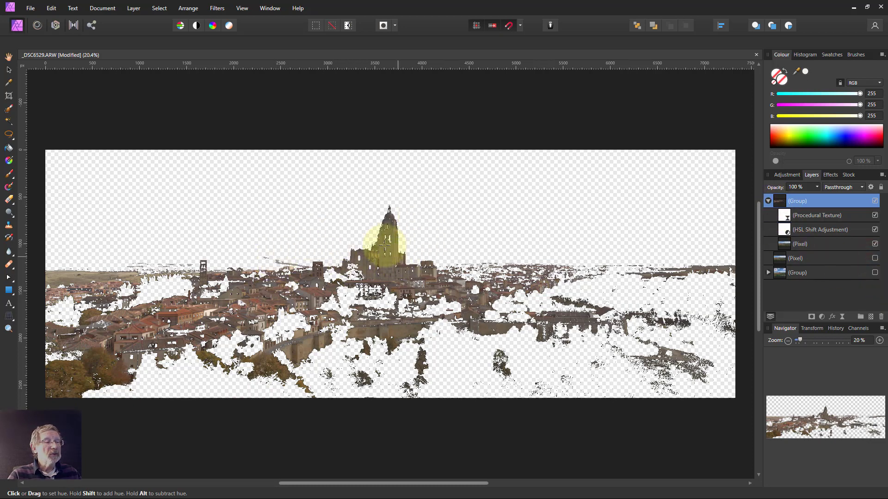
# Use Select > Selection From Layer to outline the visible town and cathedral.
pyautogui.click(159, 8)
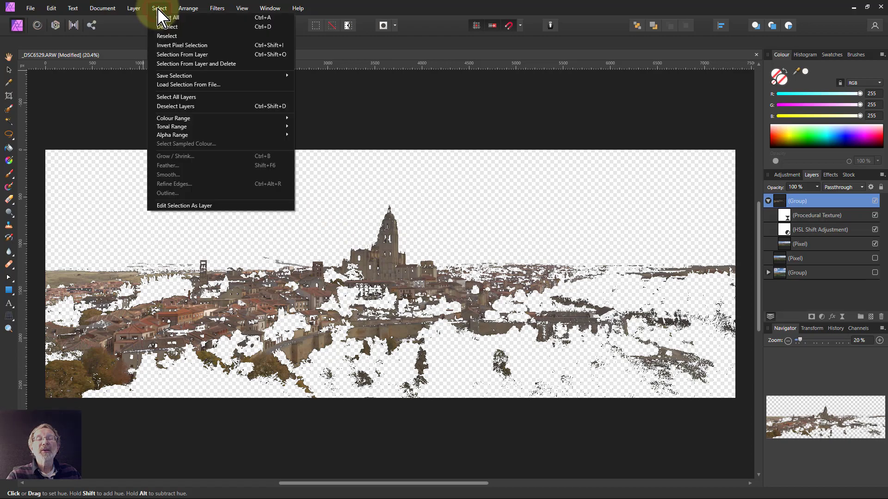
pyautogui.click(181, 54)
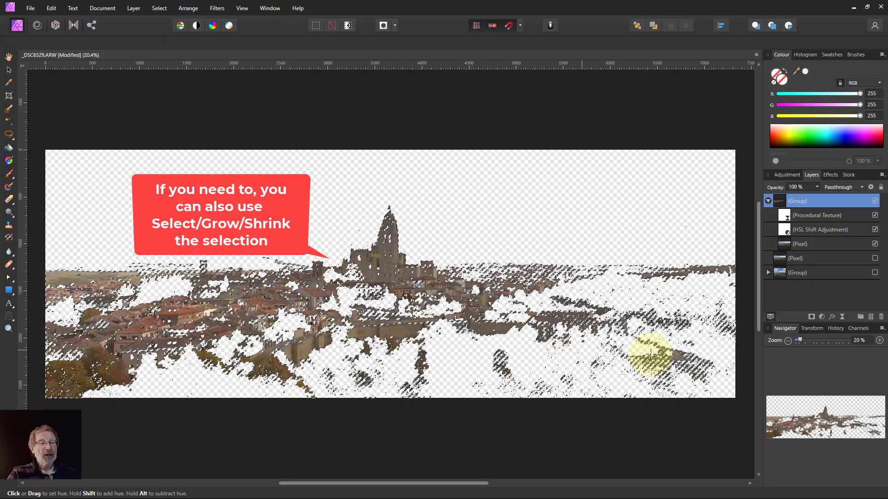
# Add an HSL Shift adjustment masked to the town selection, inspect its mask, and reopen its settings.
pyautogui.click(822, 317)
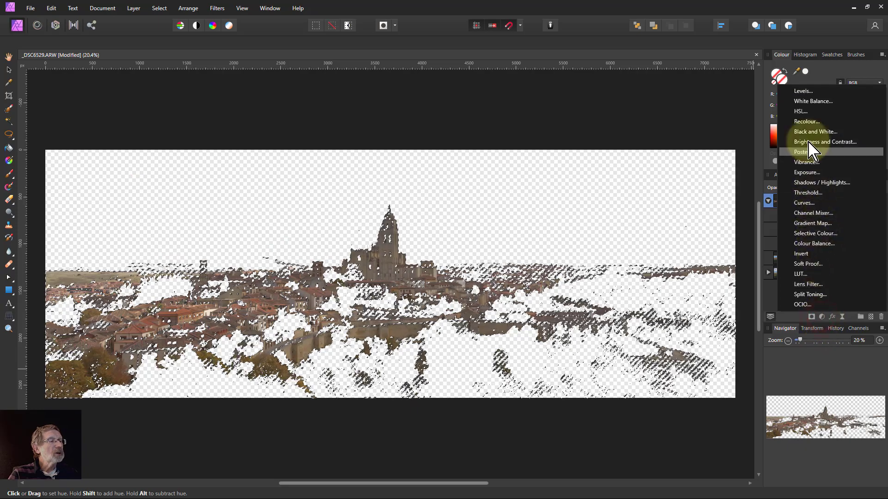
pyautogui.click(800, 112)
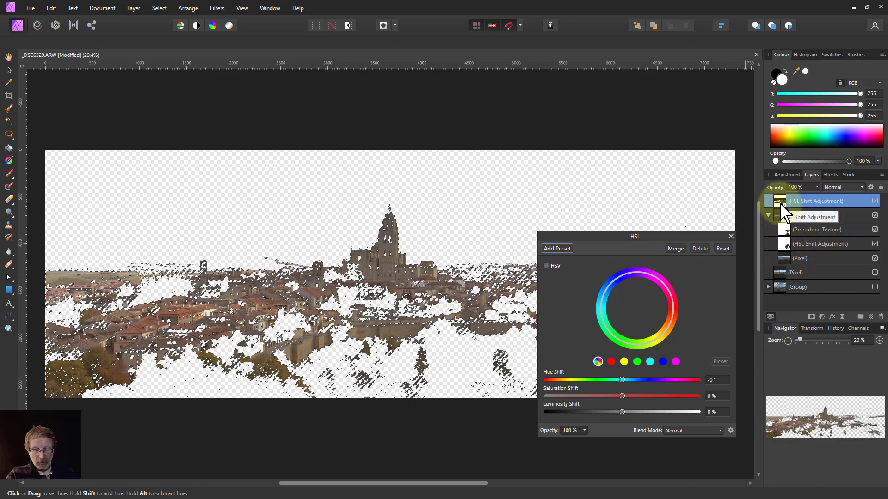
pyautogui.keyDown('alt'); pyautogui.click(780, 203); pyautogui.keyUp('alt')
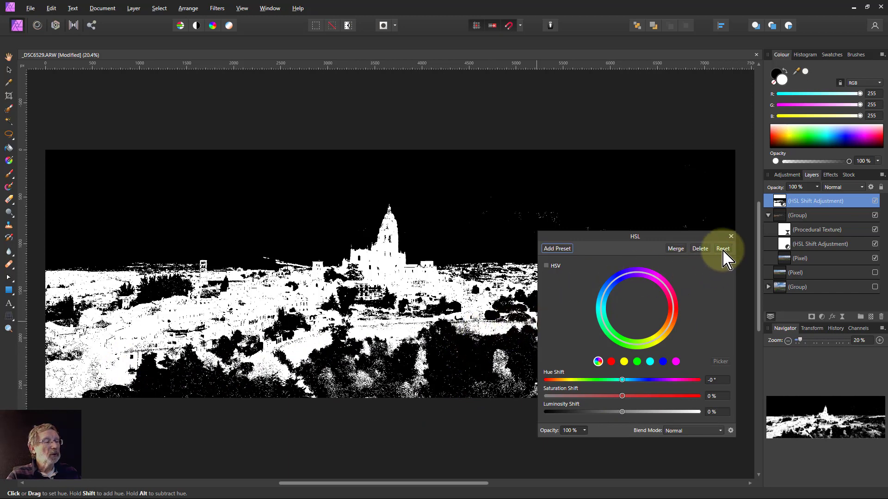
pyautogui.click(779, 199)
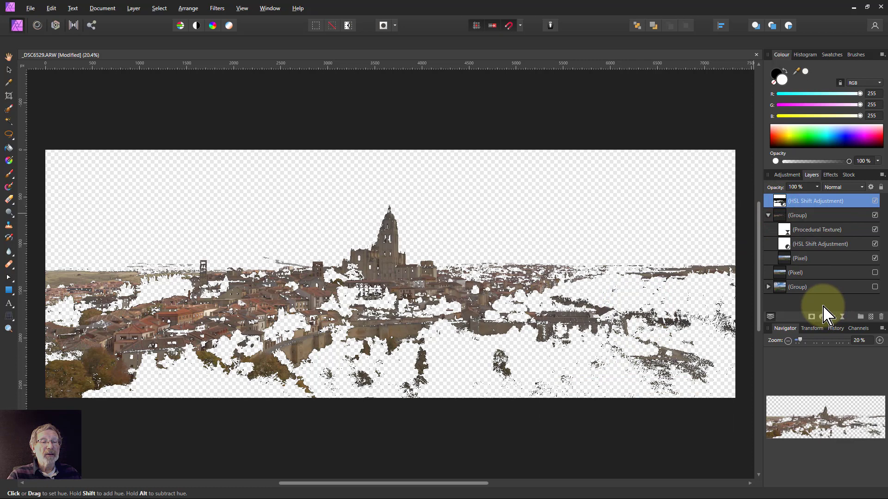
pyautogui.doubleClick(779, 203)
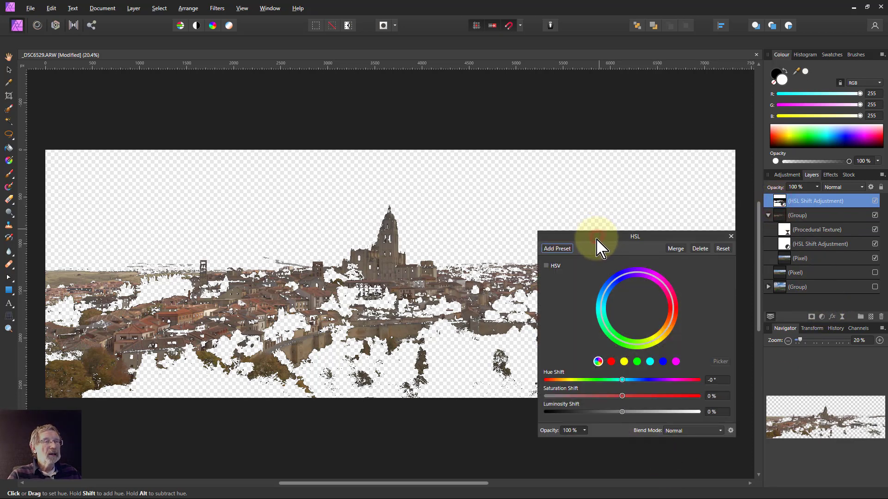
# Set Luminosity Shift to 41% with Vivid Light blending.
pyautogui.moveTo(596, 240); pyautogui.dragTo(594, 243)
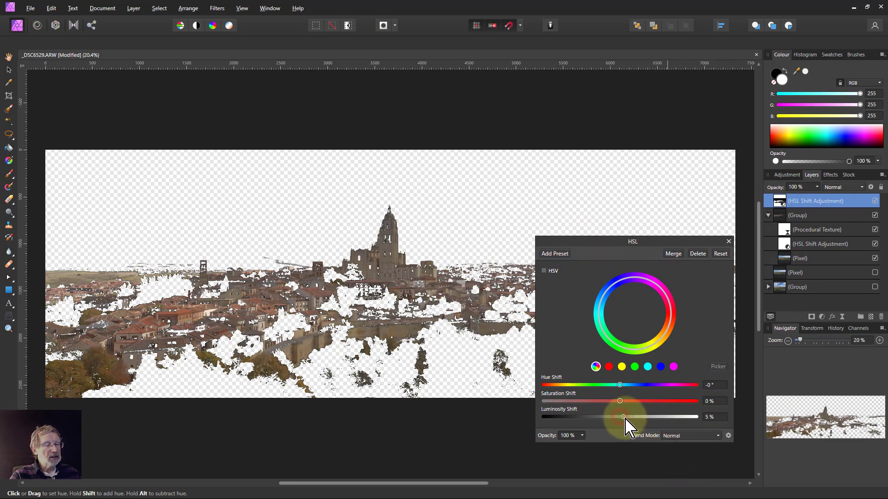
pyautogui.moveTo(624, 418); pyautogui.dragTo(653, 418)
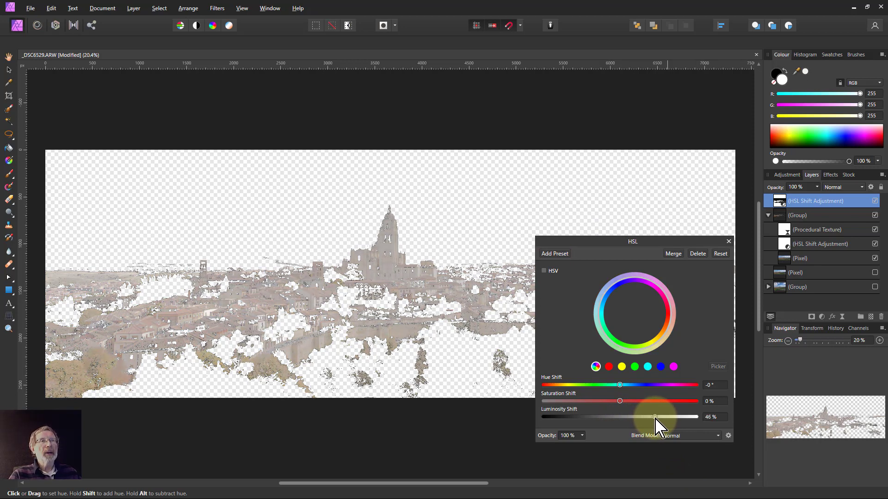
pyautogui.click(681, 436)
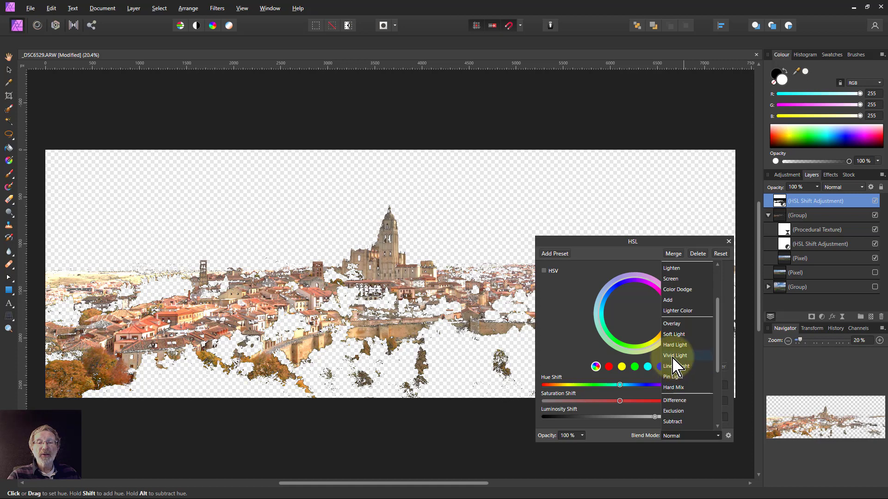
pyautogui.click(674, 356)
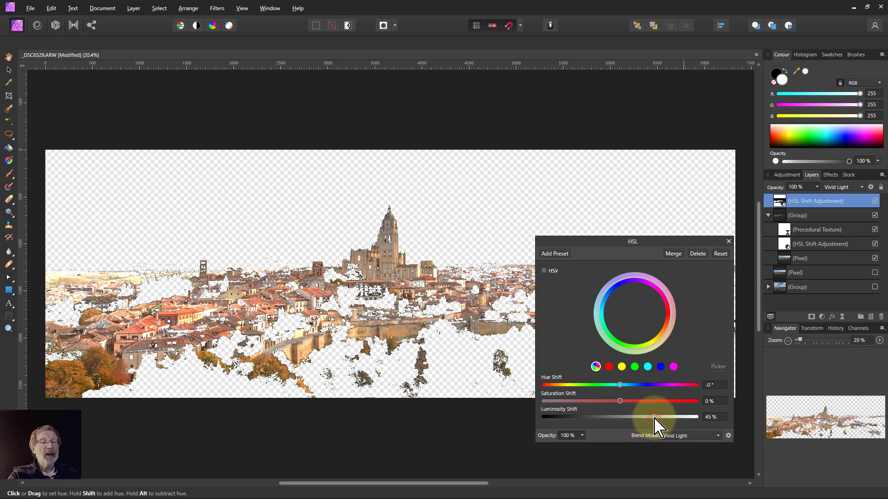
pyautogui.moveTo(654, 418)
pyautogui.mouseDown()
pyautogui.moveTo(644, 417)
pyautogui.moveTo(662, 417)
pyautogui.moveTo(652, 421)
pyautogui.mouseUp()
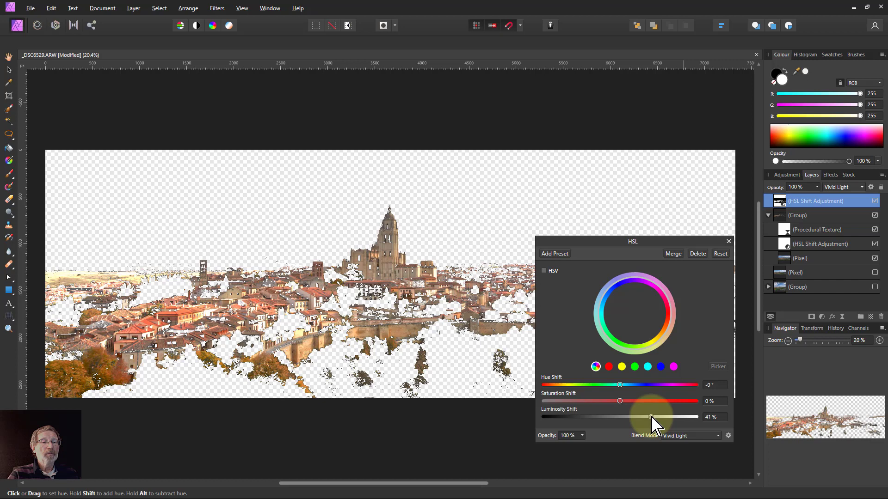
# Show the full photo again and lower the HSL layer's opacity to 64%.
pyautogui.click(875, 272)
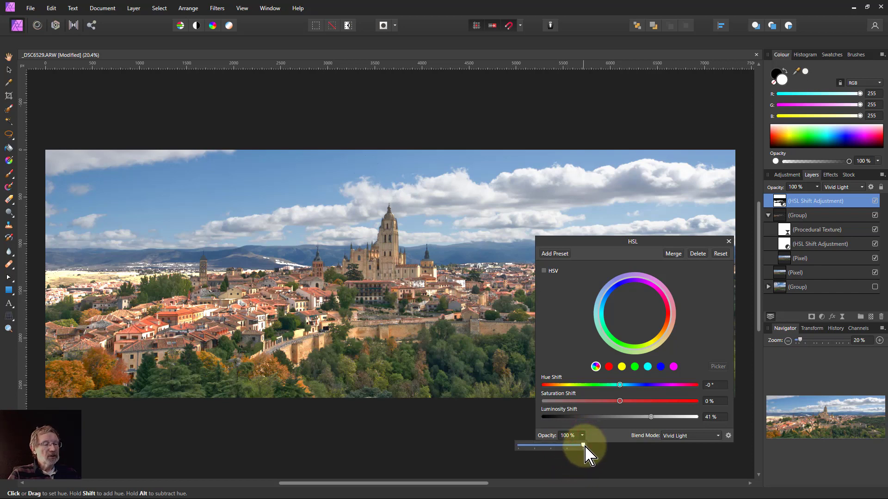
pyautogui.moveTo(585, 447); pyautogui.dragTo(557, 446)
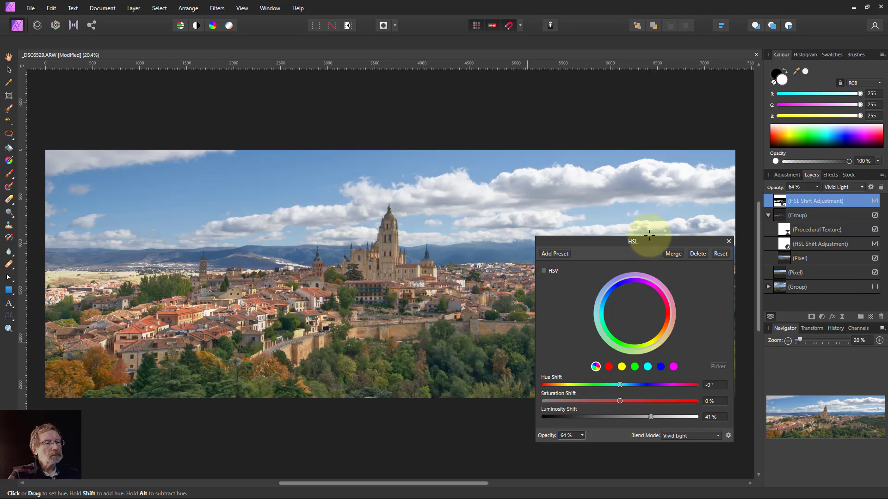
pyautogui.click(729, 241)
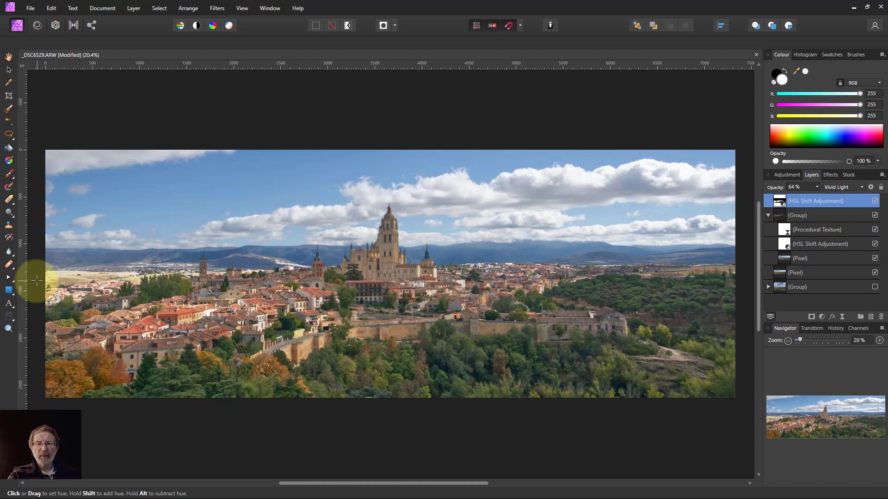
# With a larger black brush, paint the brightening off the left trees, distant hills and foreground trees.
pyautogui.click(9, 174)
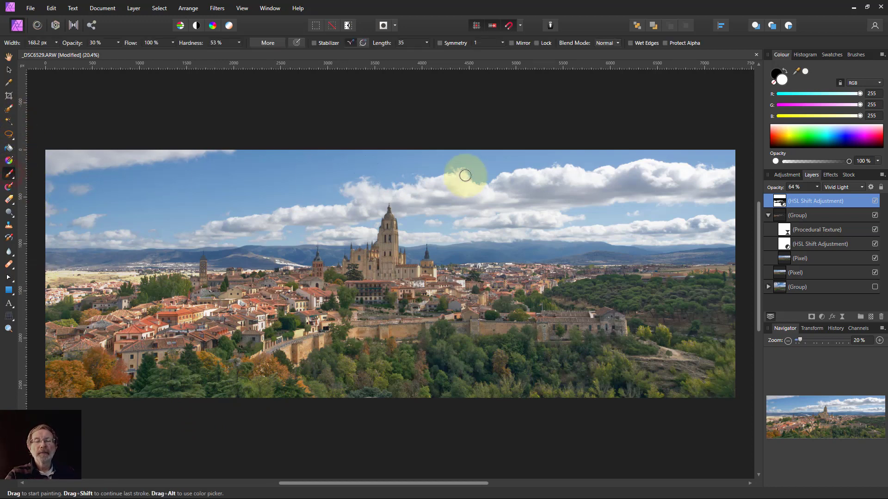
pyautogui.click(778, 75)
pyautogui.moveTo(118, 335)
pyautogui.mouseDown()
pyautogui.moveTo(144, 327)
pyautogui.moveTo(153, 313)
pyautogui.moveTo(141, 294)
pyautogui.mouseUp()
pyautogui.press(']')
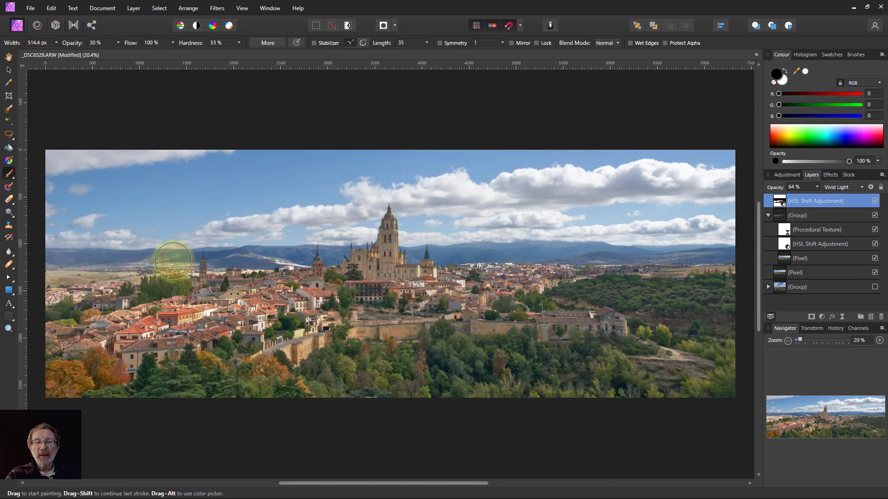
pyautogui.click(230, 252)
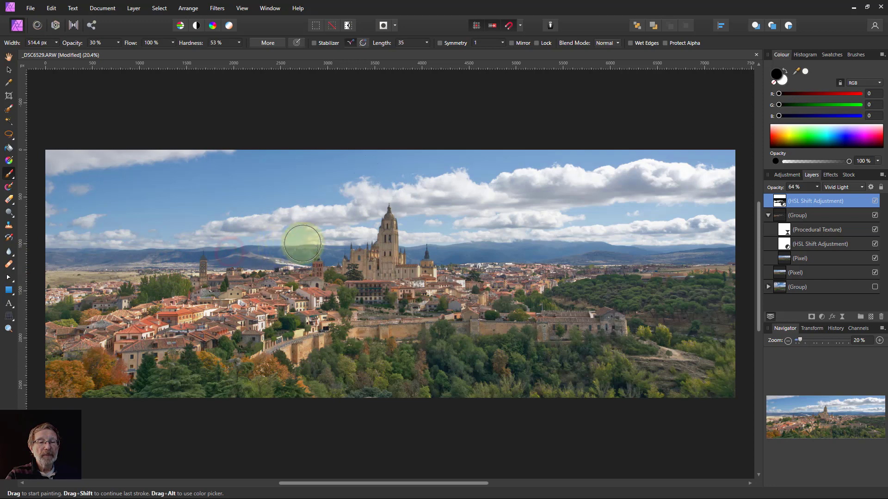
pyautogui.click(284, 407)
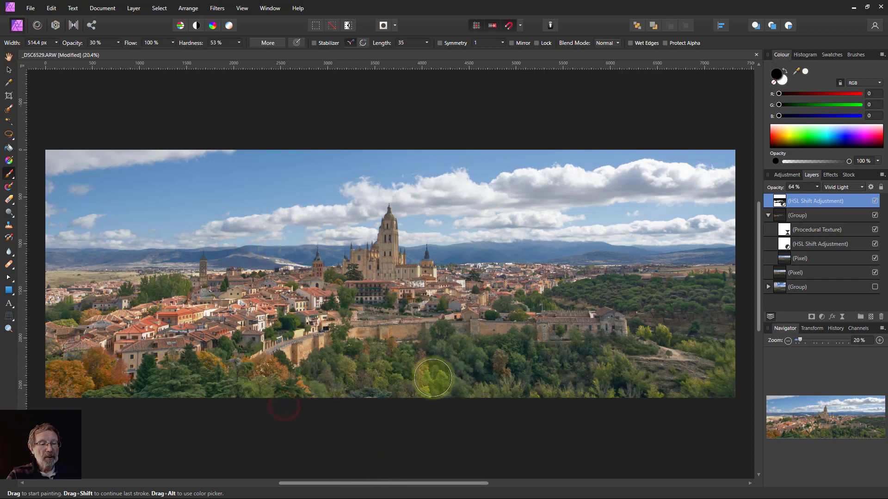
pyautogui.click(409, 382)
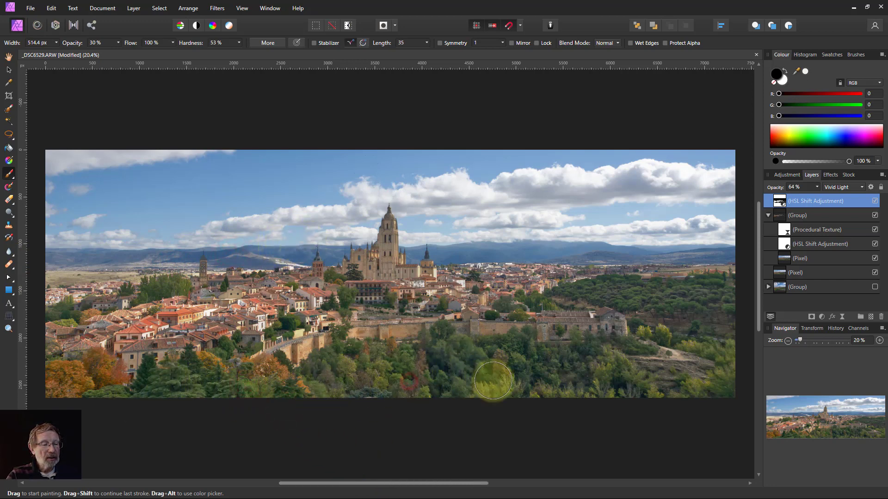
# At 100% brush opacity, clear bottom mask speckles and paint out the left sky and hills.
pyautogui.keyDown('alt'); pyautogui.click(779, 201); pyautogui.keyUp('alt')
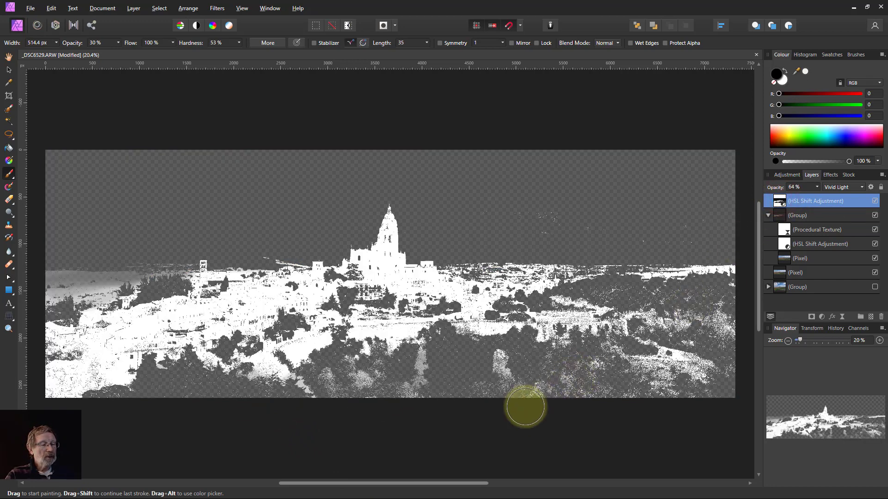
pyautogui.click(457, 392)
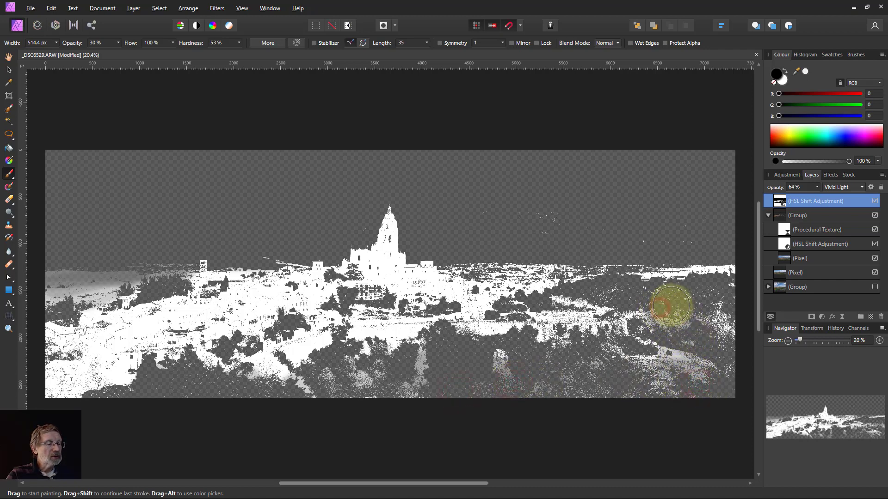
pyautogui.moveTo(118, 43); pyautogui.dragTo(173, 54)
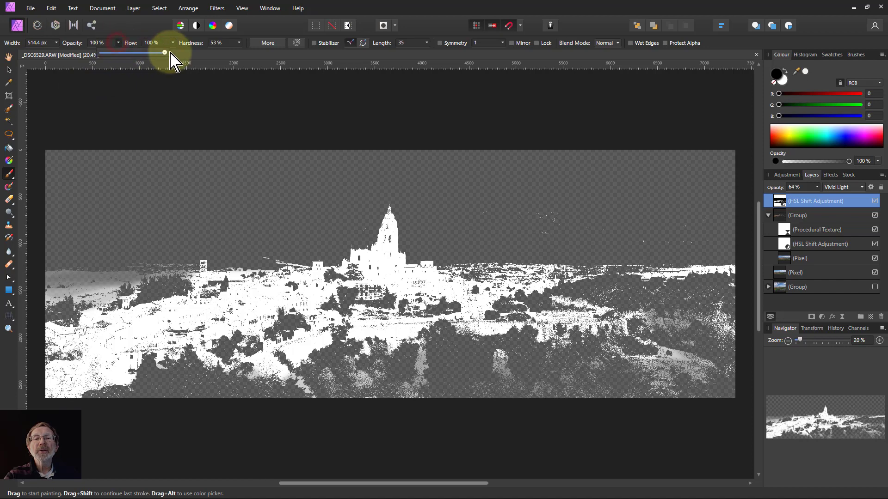
pyautogui.click(307, 410)
pyautogui.moveTo(337, 388)
pyautogui.mouseDown()
pyautogui.moveTo(537, 387)
pyautogui.moveTo(504, 369)
pyautogui.moveTo(490, 373)
pyautogui.moveTo(580, 374)
pyautogui.moveTo(650, 400)
pyautogui.moveTo(613, 375)
pyautogui.moveTo(671, 395)
pyautogui.moveTo(728, 389)
pyautogui.mouseUp()
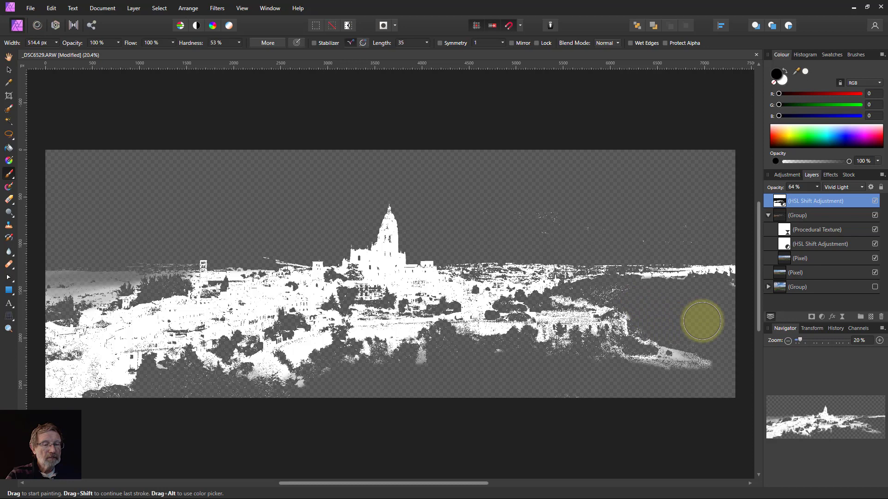
pyautogui.moveTo(283, 407); pyautogui.dragTo(195, 401)
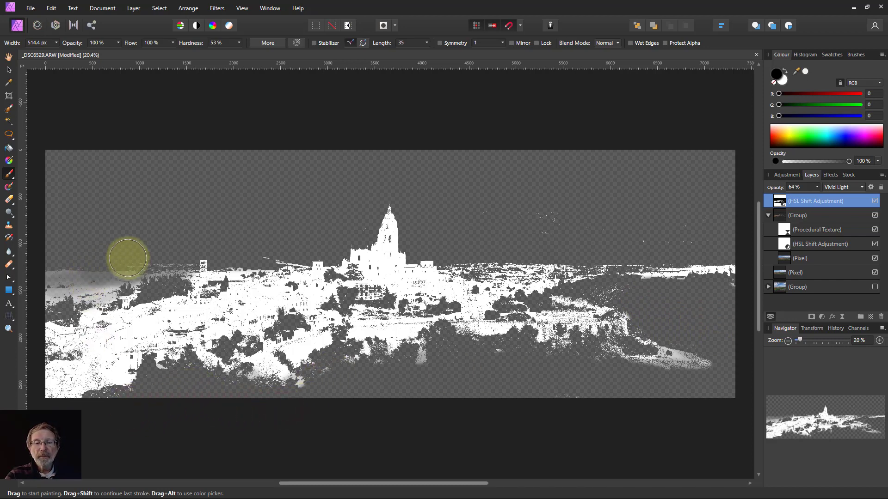
pyautogui.moveTo(159, 254); pyautogui.dragTo(40, 279)
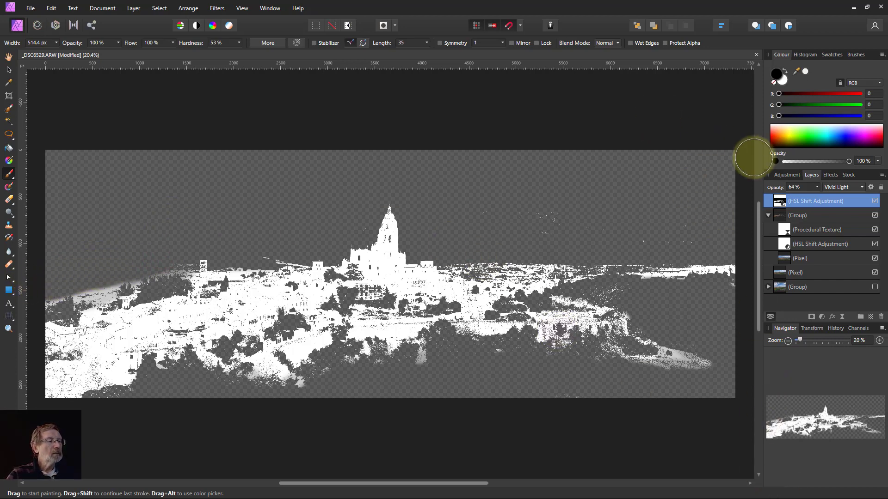
pyautogui.click(779, 201)
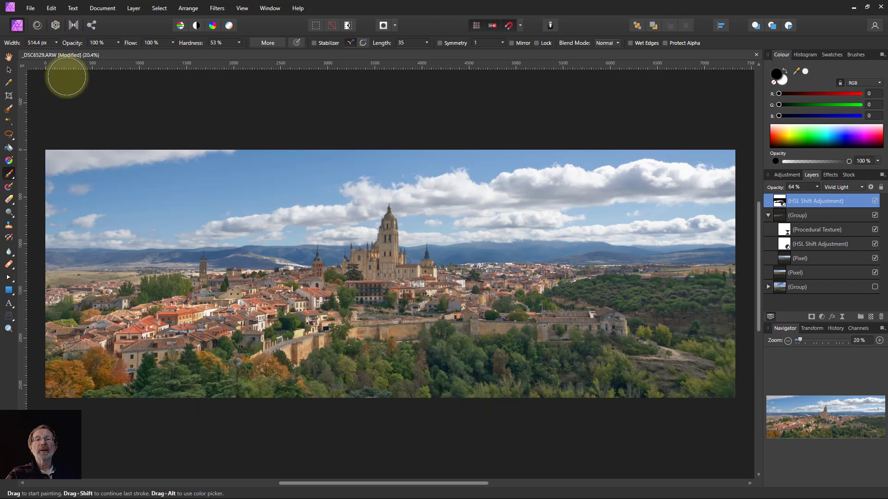
# Lightly paint over the lower-left autumn trees at 38%, then set brush opacity to 20%.
pyautogui.moveTo(118, 43); pyautogui.dragTo(89, 52)
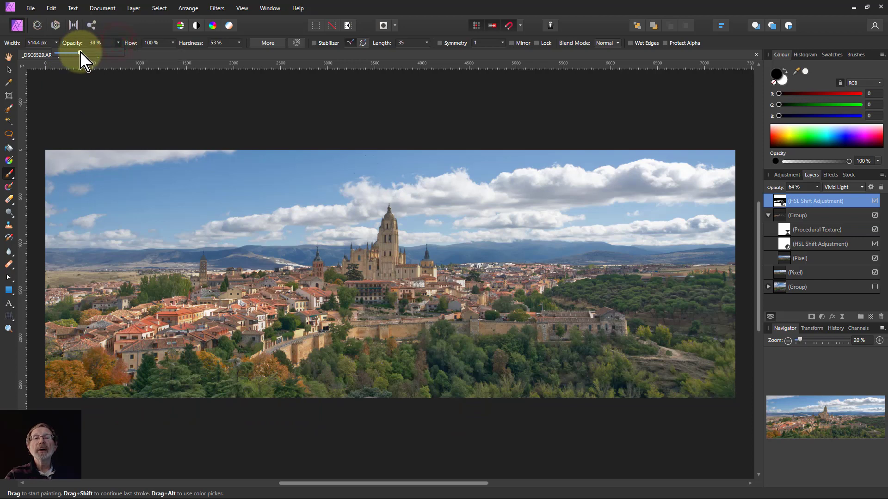
pyautogui.click(93, 366)
pyautogui.moveTo(107, 368); pyautogui.dragTo(59, 382)
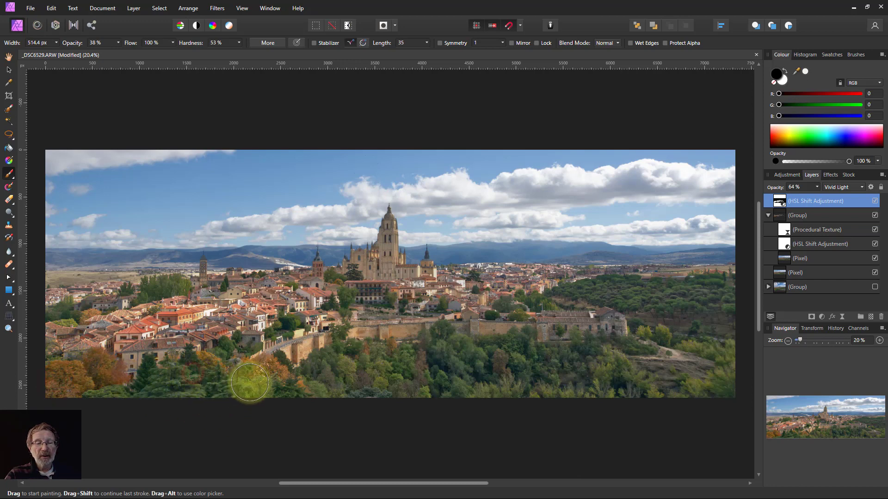
pyautogui.click(250, 377)
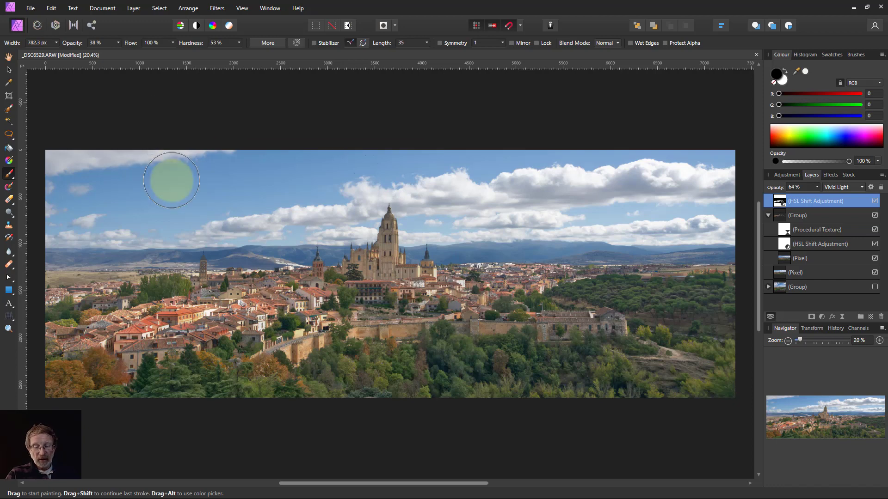
pyautogui.moveTo(97, 43); pyautogui.dragTo(89, 54)
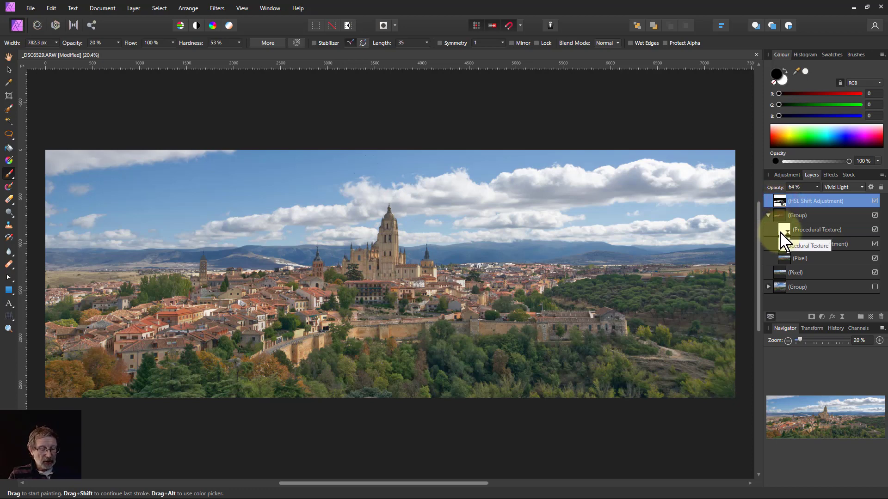
# Duplicate the HSL Shift layer and paint its mask black over the left hillside at 100% brush opacity.
pyautogui.hotkey('ctrl', 'j')
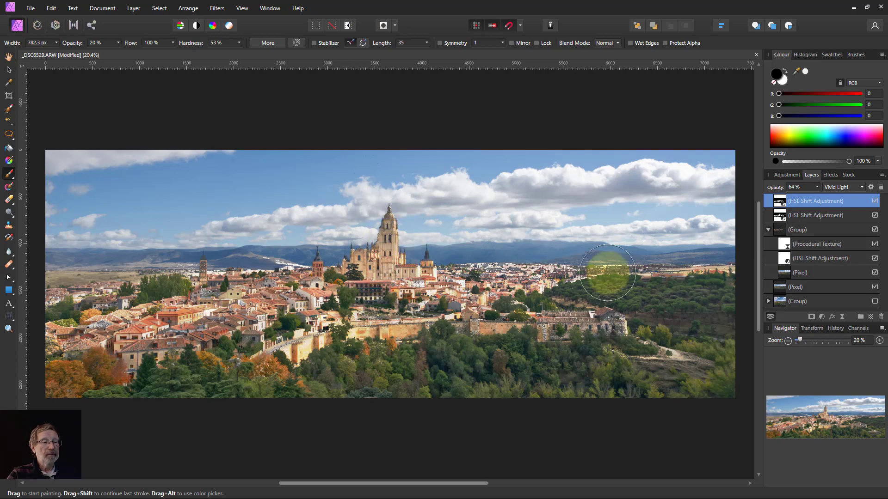
pyautogui.keyDown('alt'); pyautogui.click(779, 203); pyautogui.keyUp('alt')
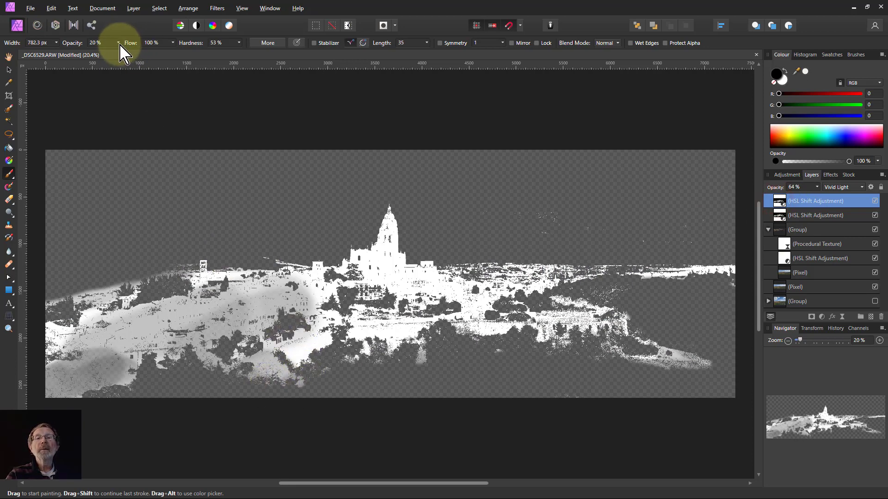
pyautogui.press('0')
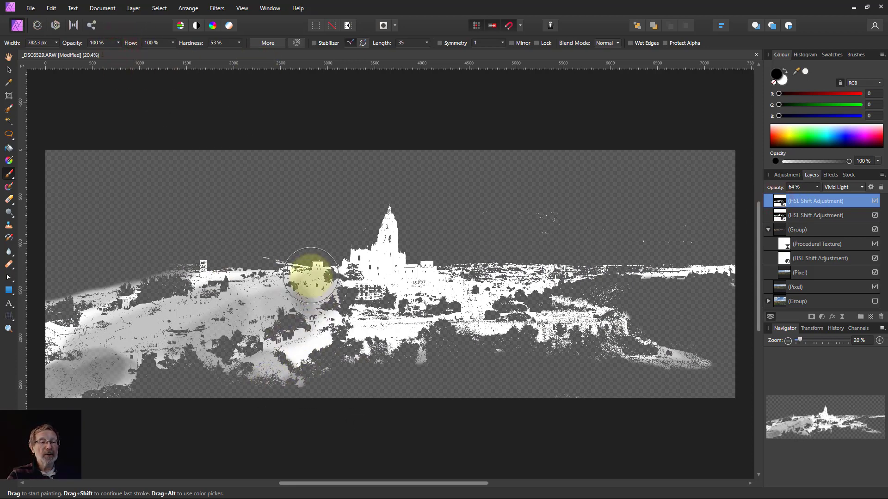
pyautogui.moveTo(317, 264)
pyautogui.mouseDown()
pyautogui.moveTo(70, 312)
pyautogui.moveTo(71, 353)
pyautogui.moveTo(119, 321)
pyautogui.moveTo(212, 357)
pyautogui.moveTo(291, 303)
pyautogui.moveTo(325, 313)
pyautogui.moveTo(303, 380)
pyautogui.moveTo(347, 341)
pyautogui.moveTo(189, 303)
pyautogui.mouseUp()
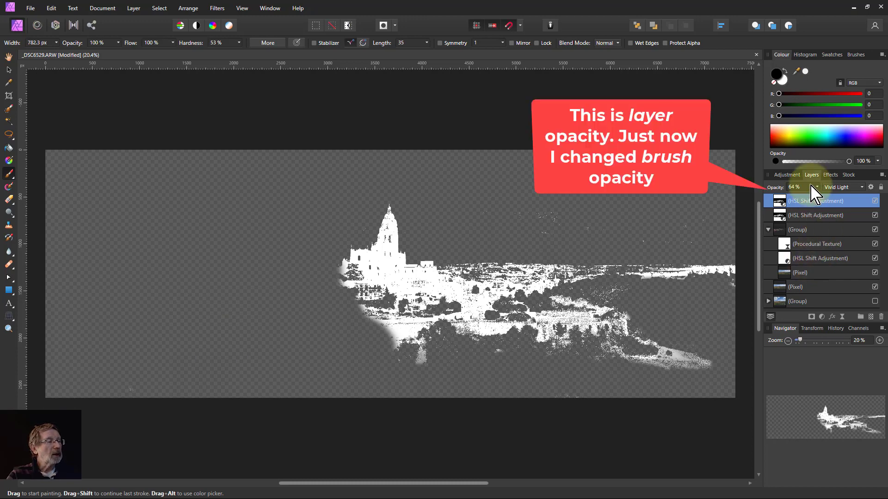
# Raise the duplicate's opacity to 100% and paint out the lower hillside, leaving the cathedral area.
pyautogui.moveTo(817, 187); pyautogui.dragTo(828, 204)
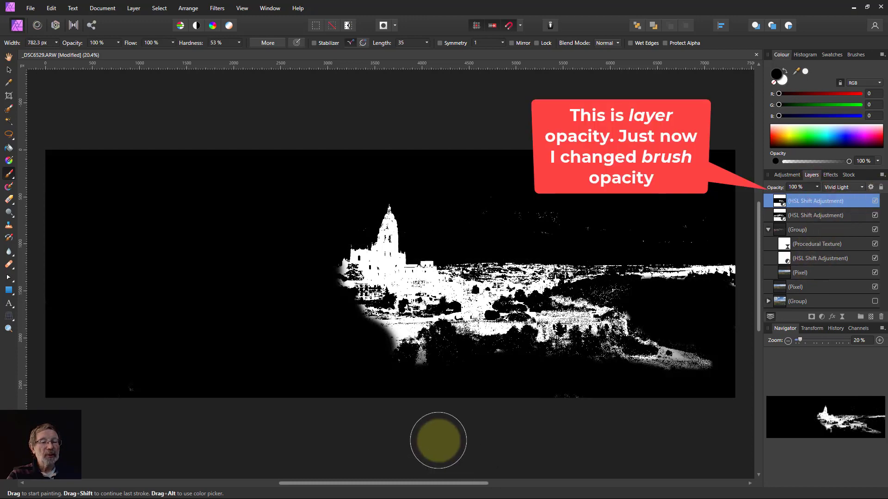
pyautogui.moveTo(361, 331)
pyautogui.mouseDown()
pyautogui.moveTo(400, 344)
pyautogui.moveTo(472, 340)
pyautogui.moveTo(369, 331)
pyautogui.moveTo(474, 326)
pyautogui.moveTo(487, 303)
pyautogui.moveTo(483, 259)
pyautogui.moveTo(461, 304)
pyautogui.moveTo(398, 324)
pyautogui.moveTo(502, 309)
pyautogui.moveTo(509, 228)
pyautogui.moveTo(550, 353)
pyautogui.moveTo(536, 184)
pyautogui.moveTo(611, 317)
pyautogui.moveTo(659, 370)
pyautogui.moveTo(613, 289)
pyautogui.moveTo(624, 335)
pyautogui.moveTo(674, 250)
pyautogui.moveTo(677, 213)
pyautogui.moveTo(722, 208)
pyautogui.moveTo(699, 295)
pyautogui.moveTo(564, 331)
pyautogui.moveTo(727, 242)
pyautogui.moveTo(589, 386)
pyautogui.moveTo(440, 368)
pyautogui.moveTo(410, 339)
pyautogui.moveTo(347, 323)
pyautogui.moveTo(435, 342)
pyautogui.mouseUp()
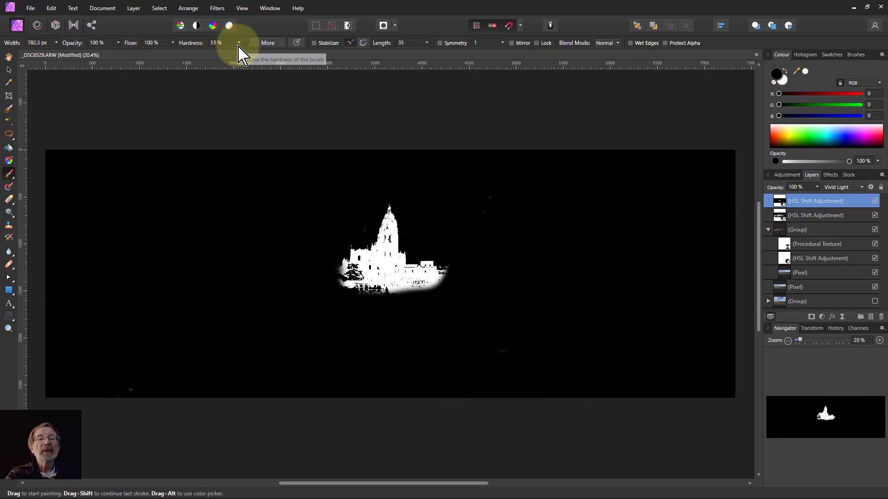
pyautogui.moveTo(238, 45)
pyautogui.mouseDown()
pyautogui.moveTo(244, 53)
pyautogui.moveTo(198, 65)
pyautogui.mouseUp()
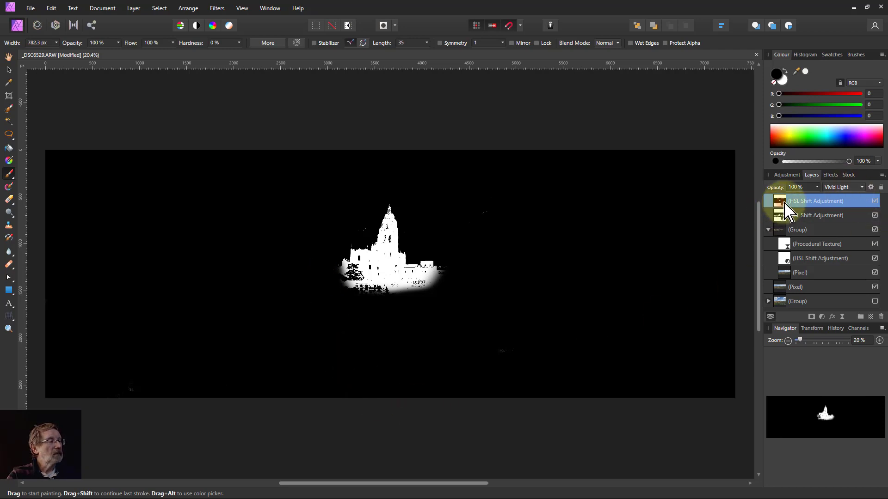
pyautogui.keyDown('alt'); pyautogui.click(780, 202); pyautogui.keyUp('alt')
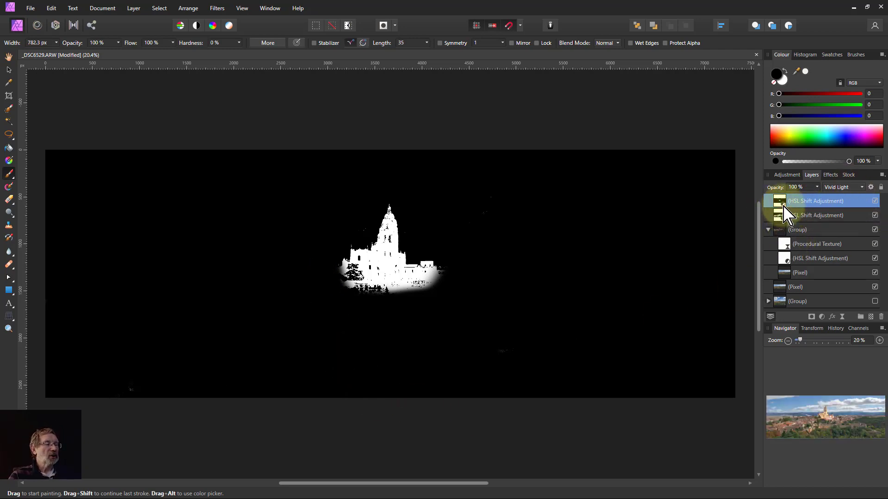
# Switch the top HSL Shift layer to Overlay blend mode and raise its luminosity shift slightly.
pyautogui.doubleClick(780, 201)
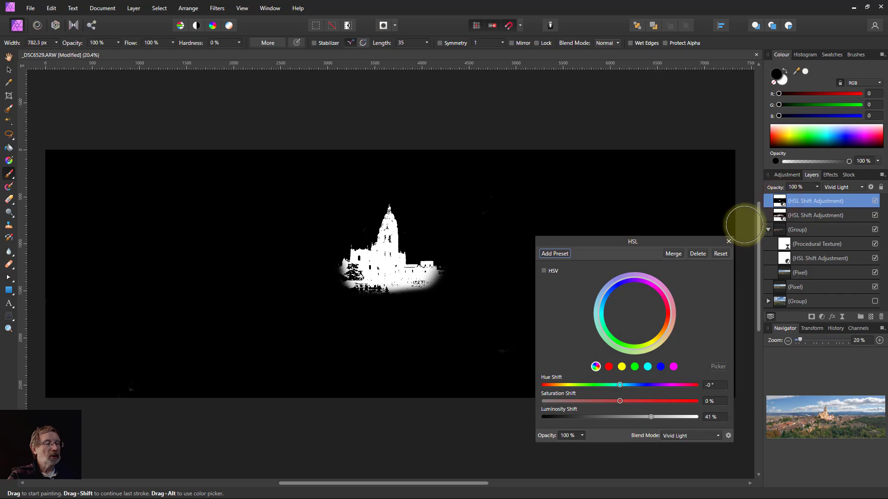
pyautogui.keyDown('alt'); pyautogui.click(780, 216); pyautogui.keyUp('alt')
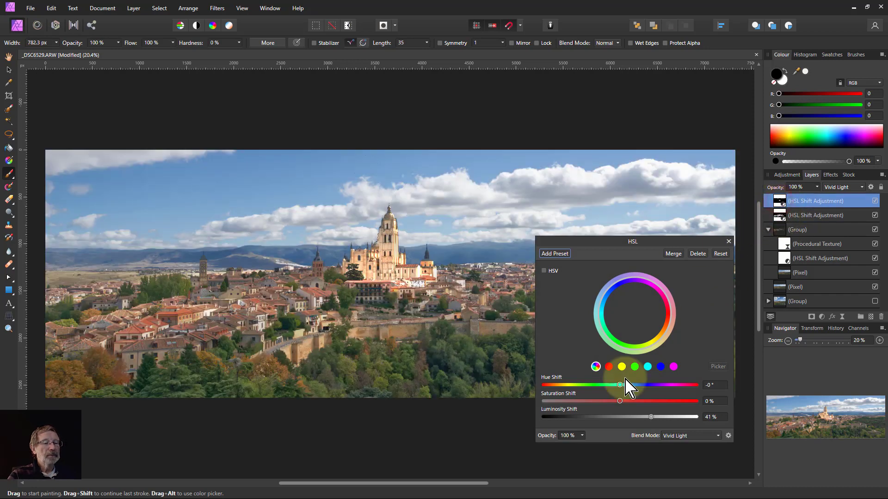
pyautogui.click(632, 437)
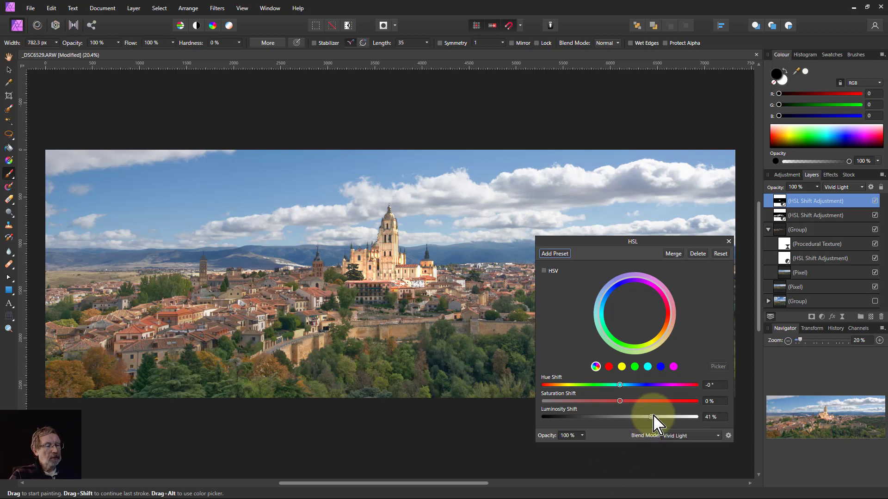
pyautogui.moveTo(643, 418); pyautogui.dragTo(648, 417)
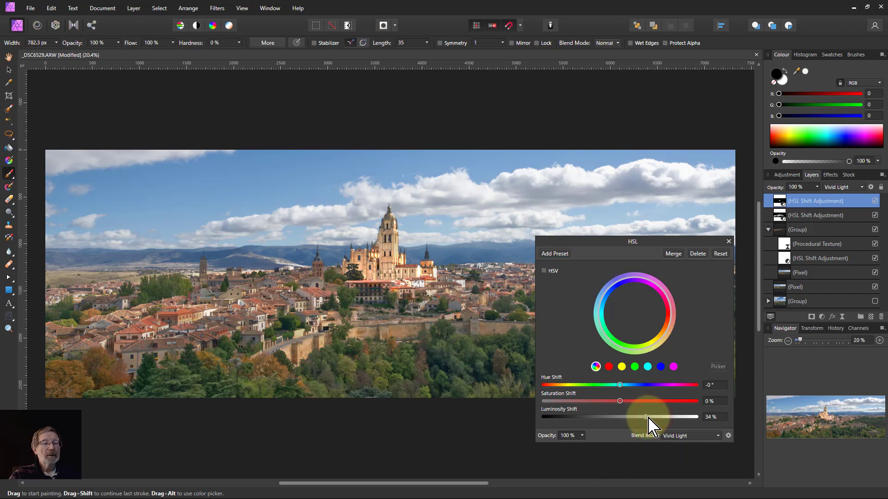
pyautogui.click(704, 436)
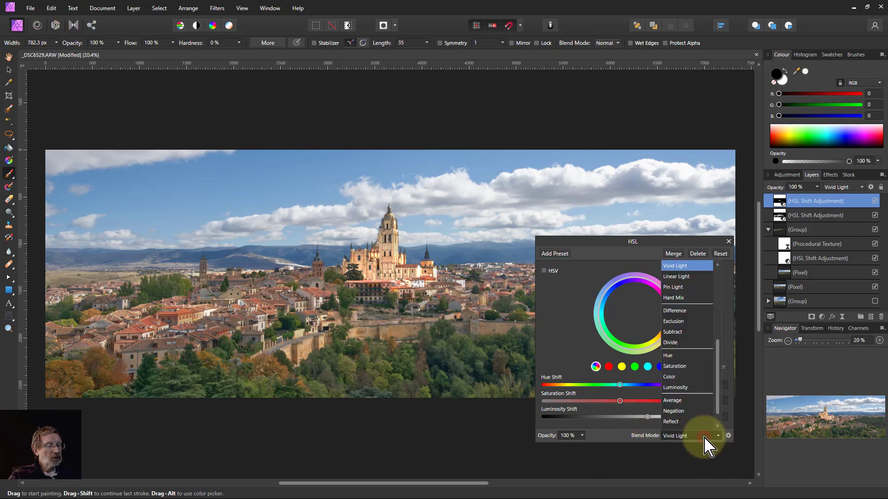
pyautogui.scroll(4, 687, 365)
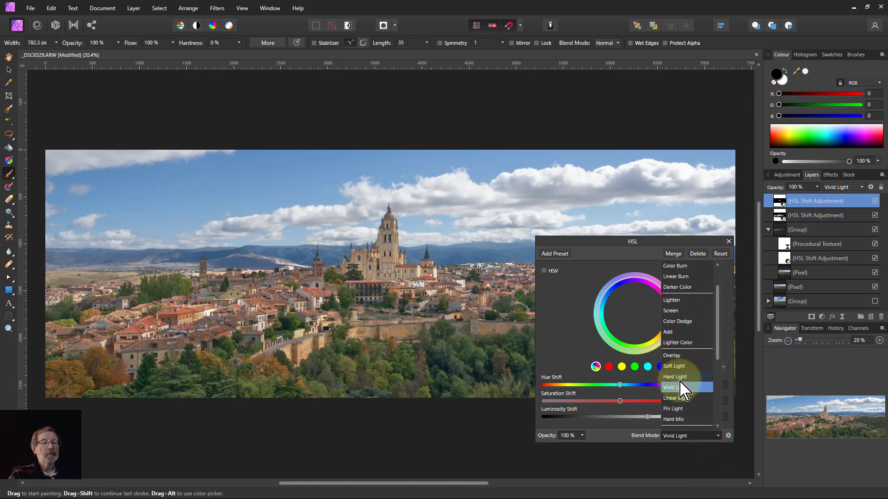
pyautogui.click(673, 357)
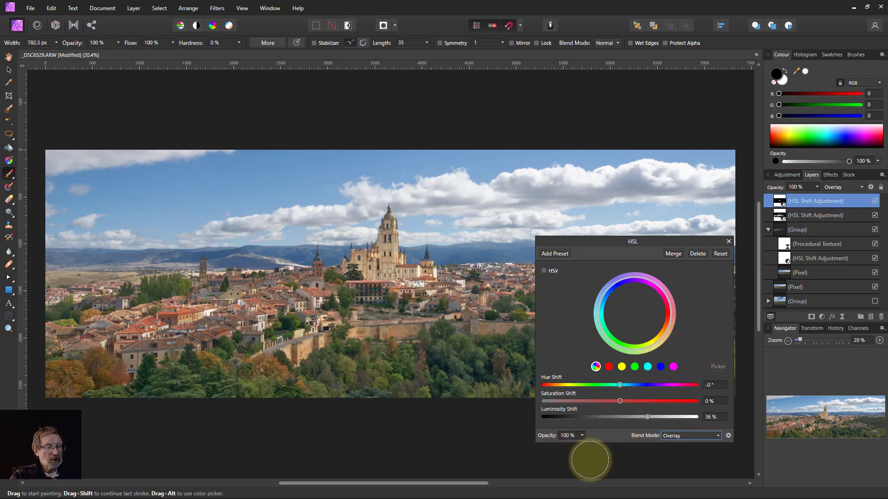
# Lower the layer opacity to about 61%, with luminosity shift 34% and saturation shift 19%.
pyautogui.click(582, 435)
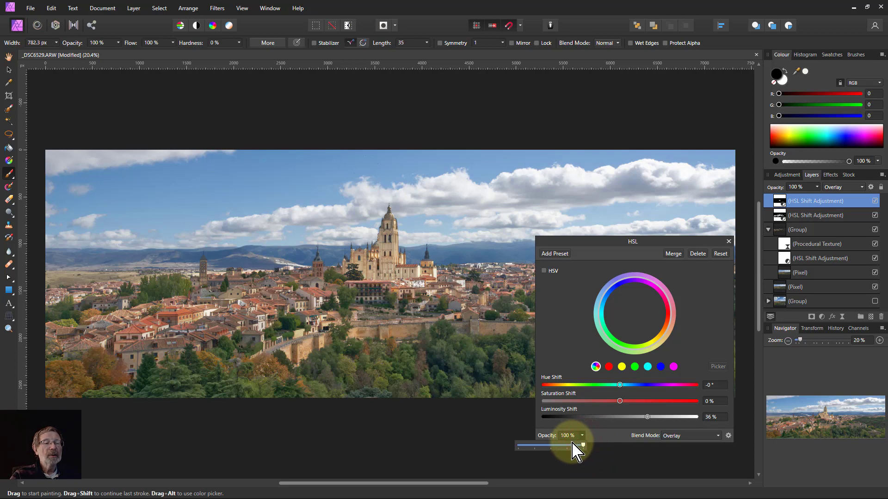
pyautogui.moveTo(579, 449); pyautogui.dragTo(549, 448)
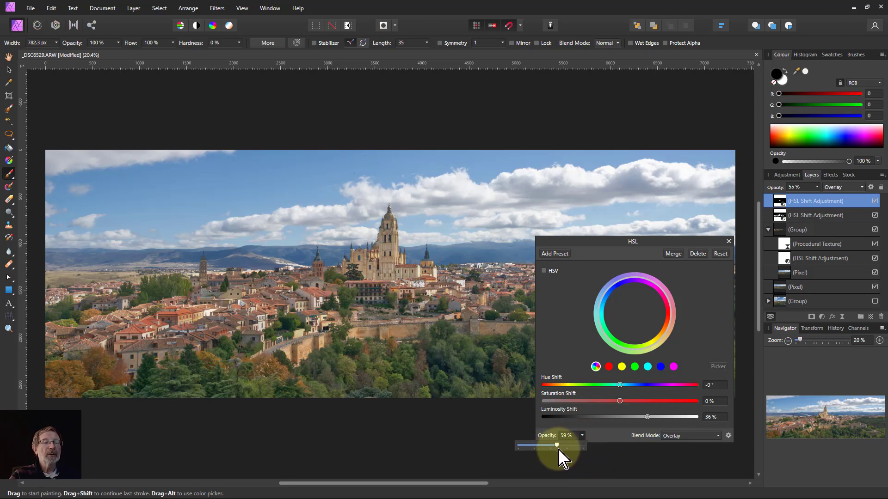
pyautogui.click(648, 417)
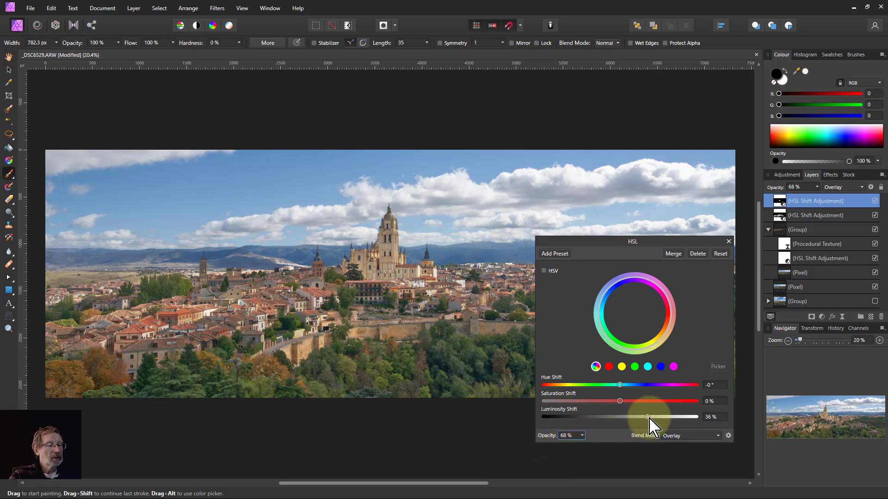
pyautogui.moveTo(647, 417)
pyautogui.mouseDown()
pyautogui.moveTo(634, 418)
pyautogui.moveTo(653, 424)
pyautogui.mouseUp()
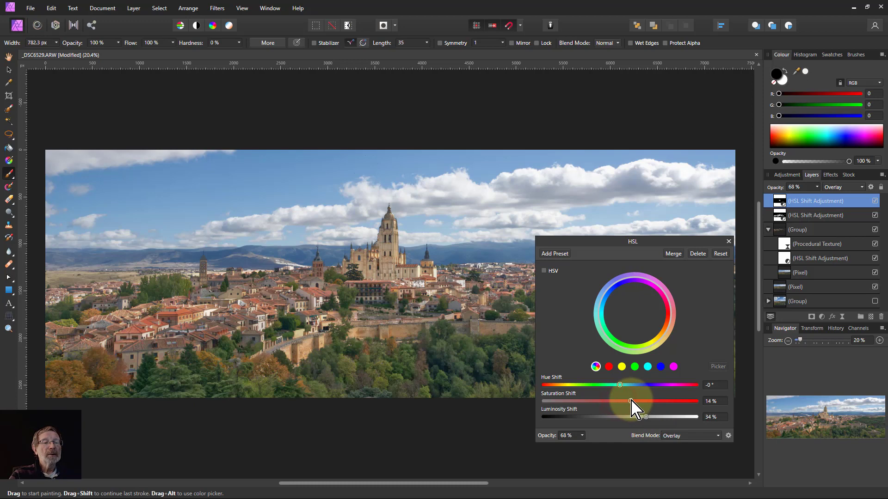
pyautogui.moveTo(631, 400)
pyautogui.mouseDown()
pyautogui.moveTo(645, 401)
pyautogui.moveTo(630, 400)
pyautogui.mouseUp()
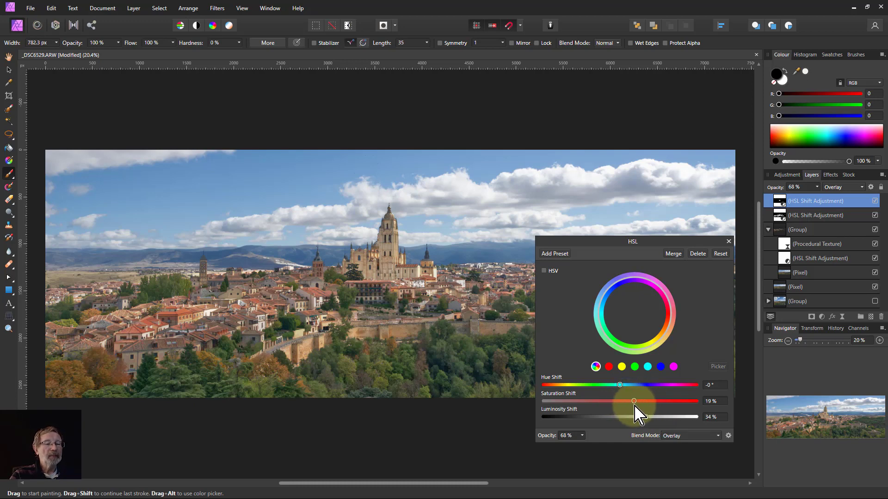
pyautogui.click(462, 484)
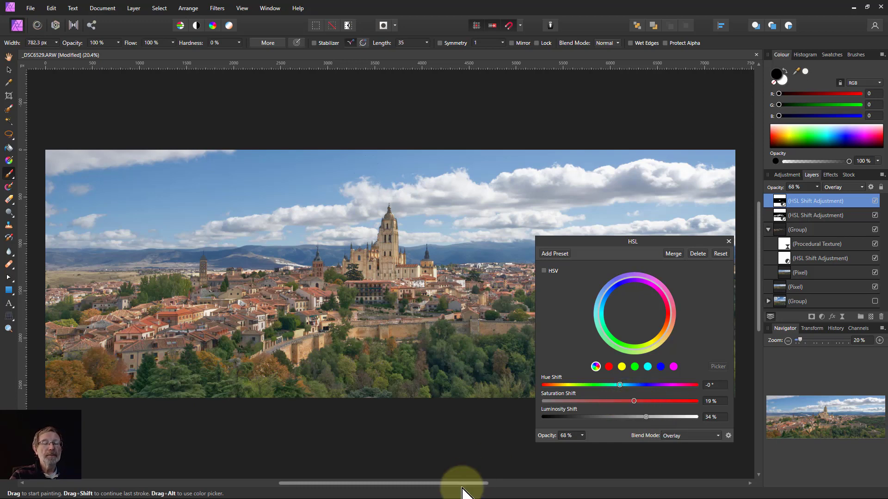
pyautogui.click(583, 436)
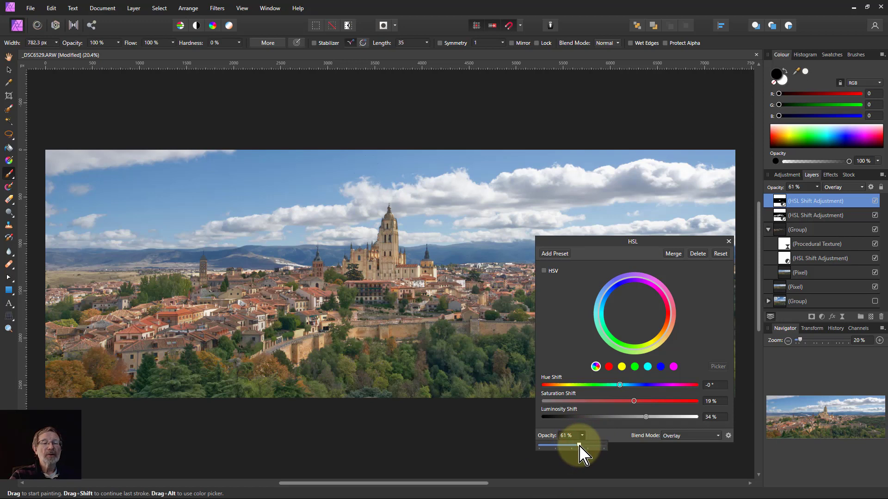
# Close the HSL settings, select both HSL Shift layers, and toggle their visibility twice for before/after comparison.
pyautogui.click(728, 242)
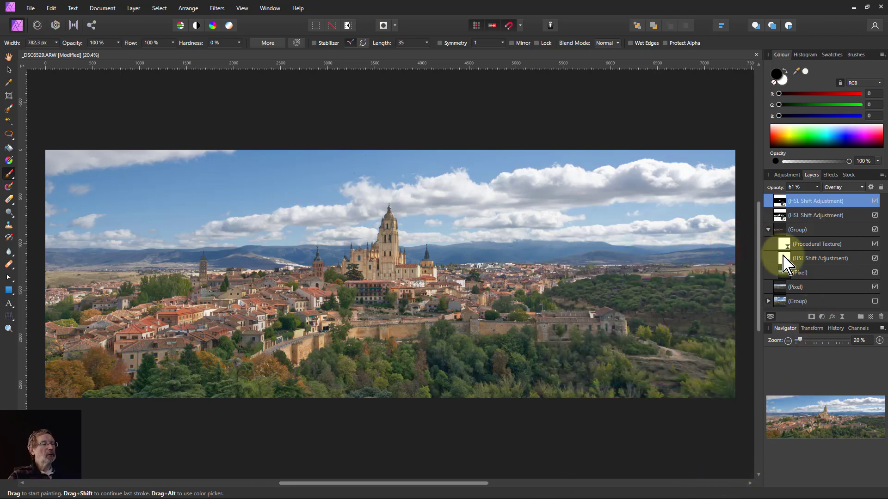
pyautogui.keyDown('shift'); pyautogui.click(838, 216); pyautogui.keyUp('shift')
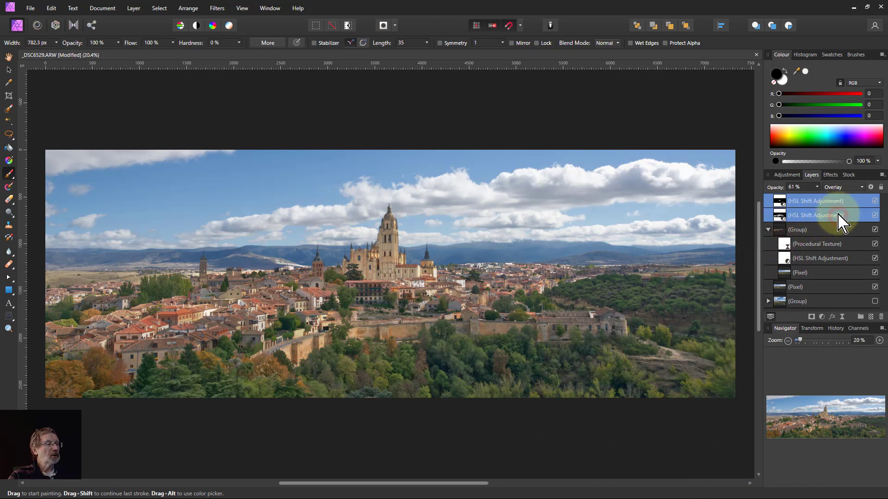
pyautogui.click(874, 200)
pyautogui.click(875, 200)
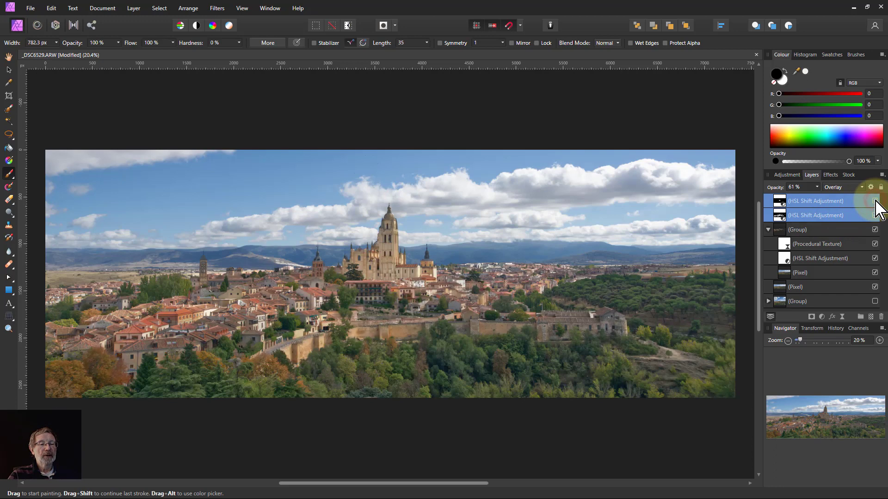
pyautogui.click(875, 200)
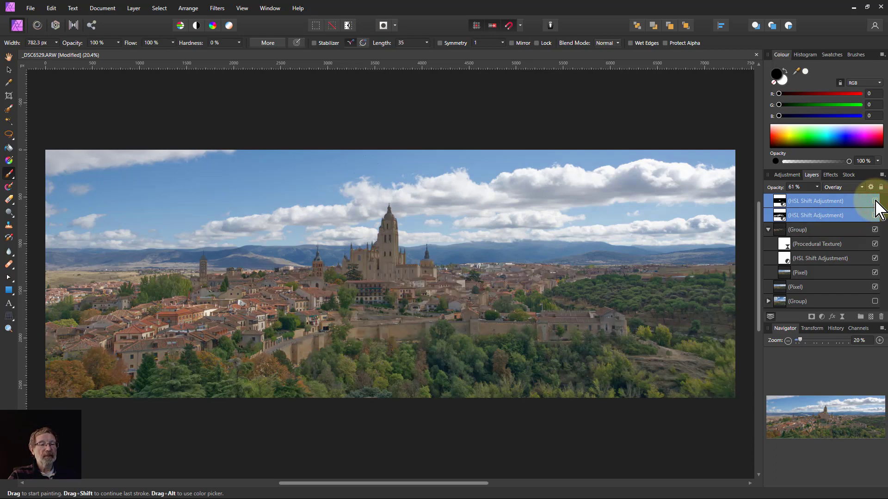
pyautogui.click(874, 200)
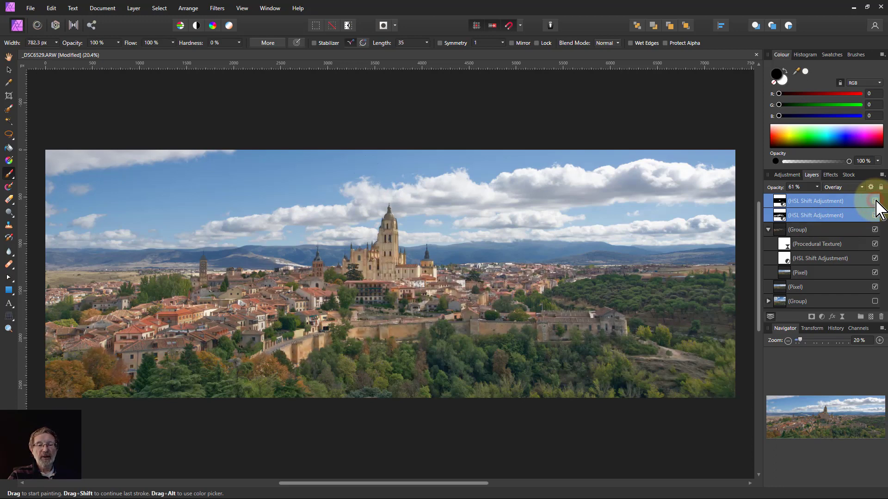